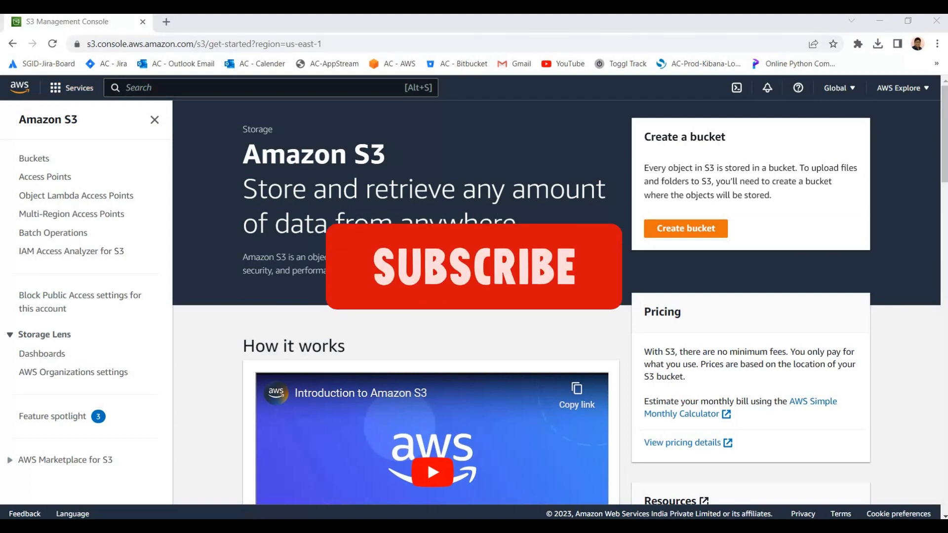
- Return to the console home page, search the services for "s3" and open S3
left_click(20, 88)
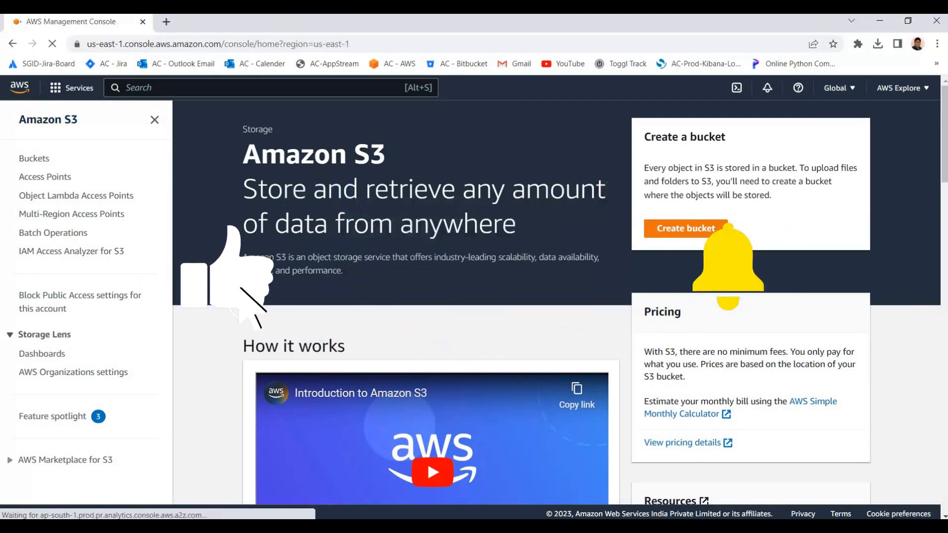
type("a")
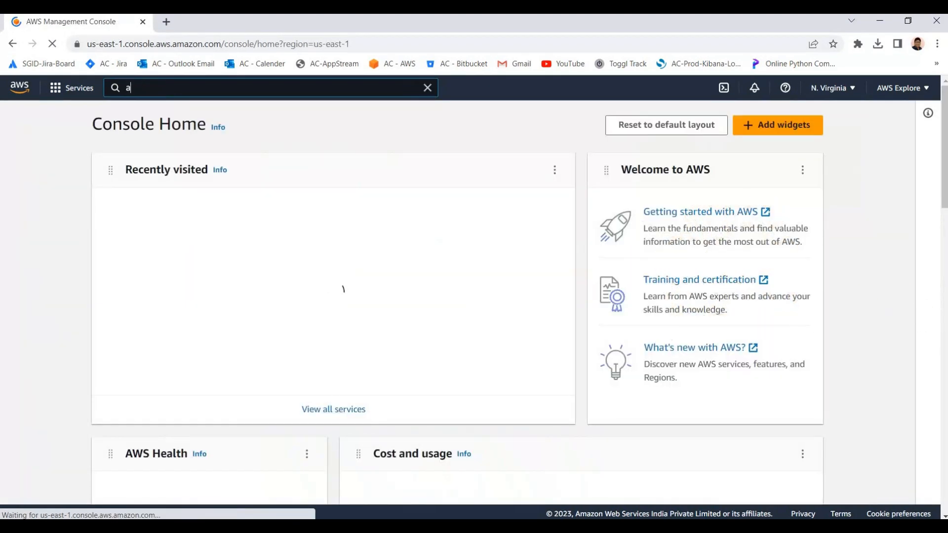
type("s3")
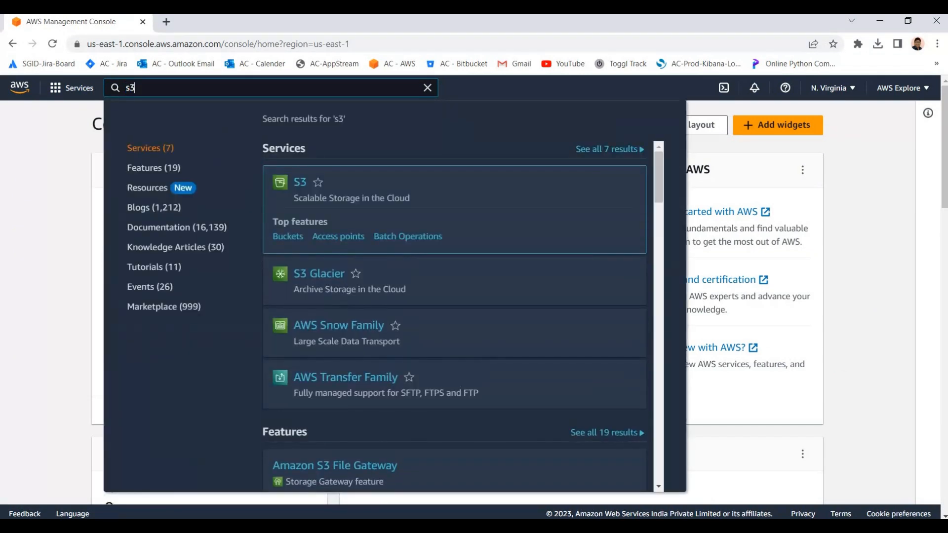
key("Return")
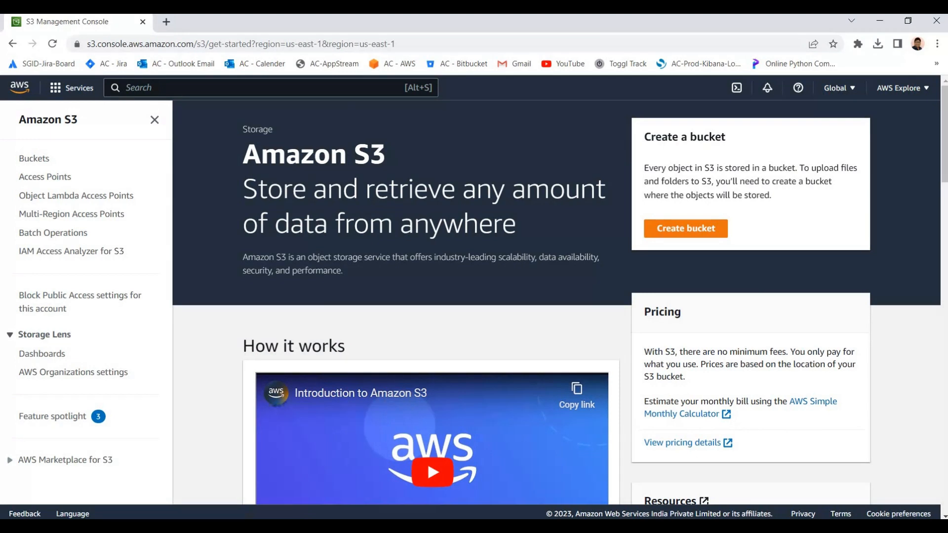
- Start creating a new S3 bucket
left_click_drag(644, 137, 728, 137)
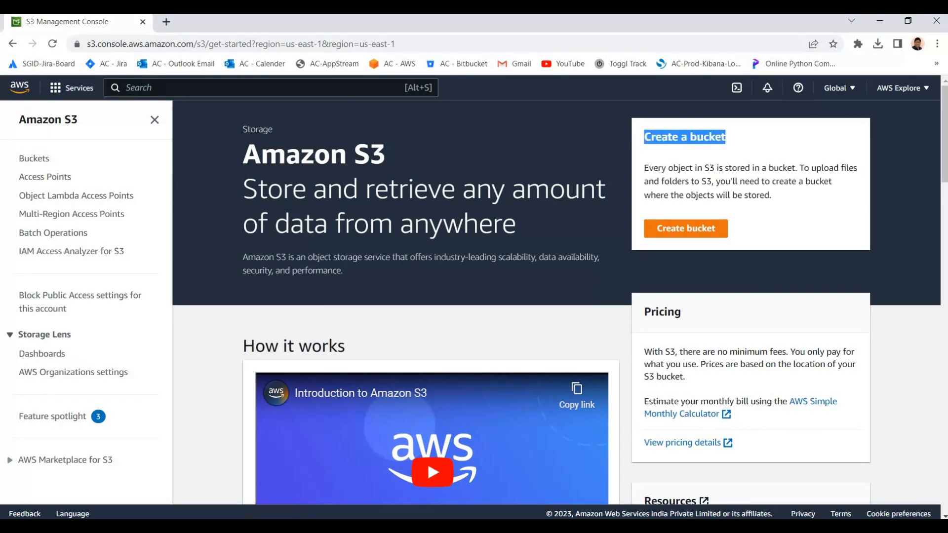
left_click(733, 145)
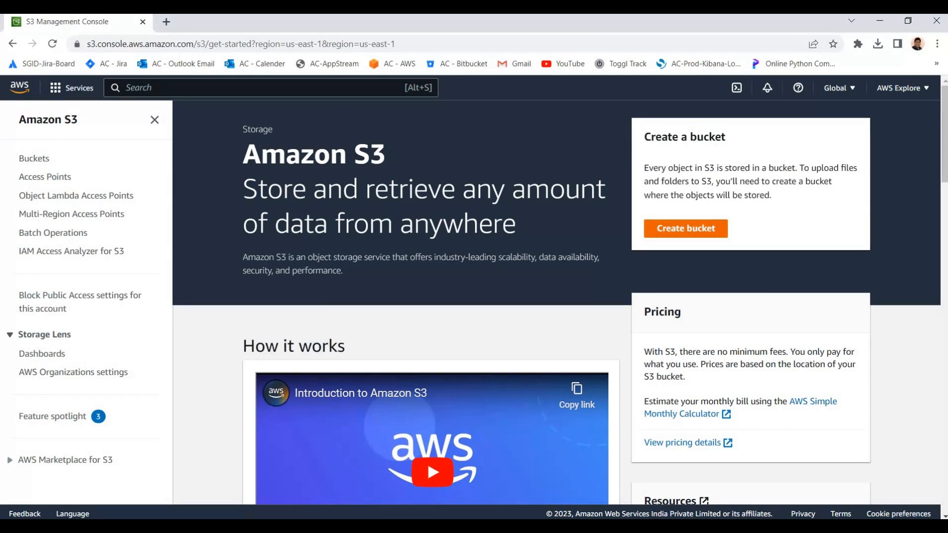
left_click(685, 229)
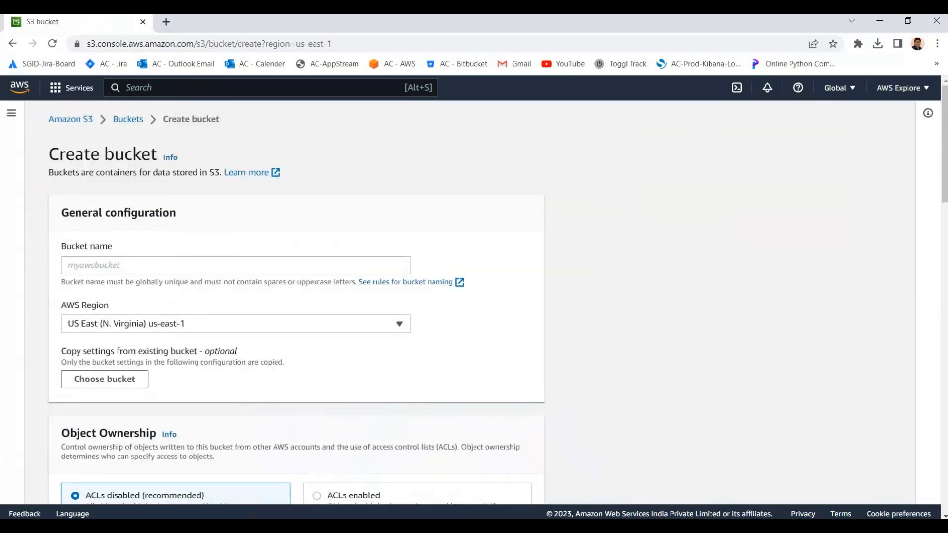
scroll(470, 302, "down", 1)
scroll(469, 302, "up", 1)
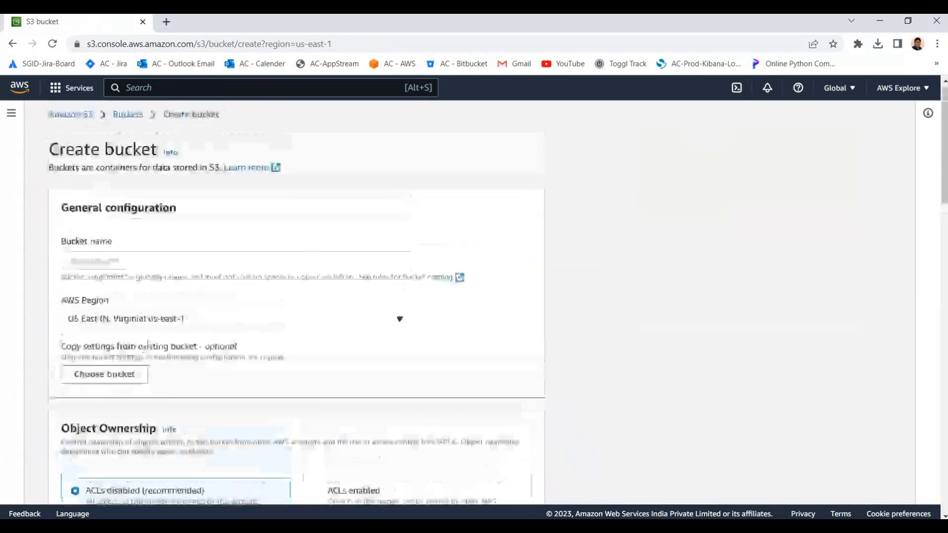
- Name the new bucket "awsinhindidemo"
left_click_drag(61, 246, 111, 246)
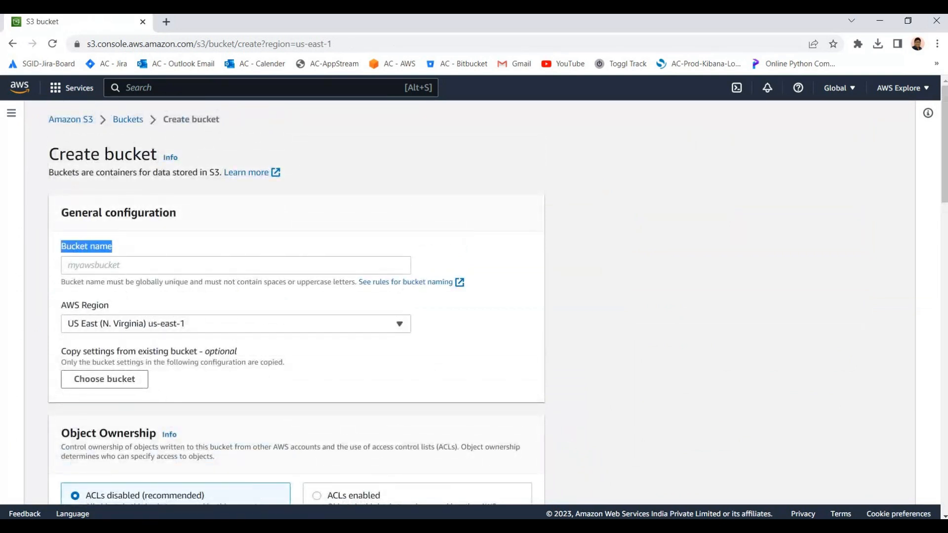
left_click(112, 245)
left_click(148, 265)
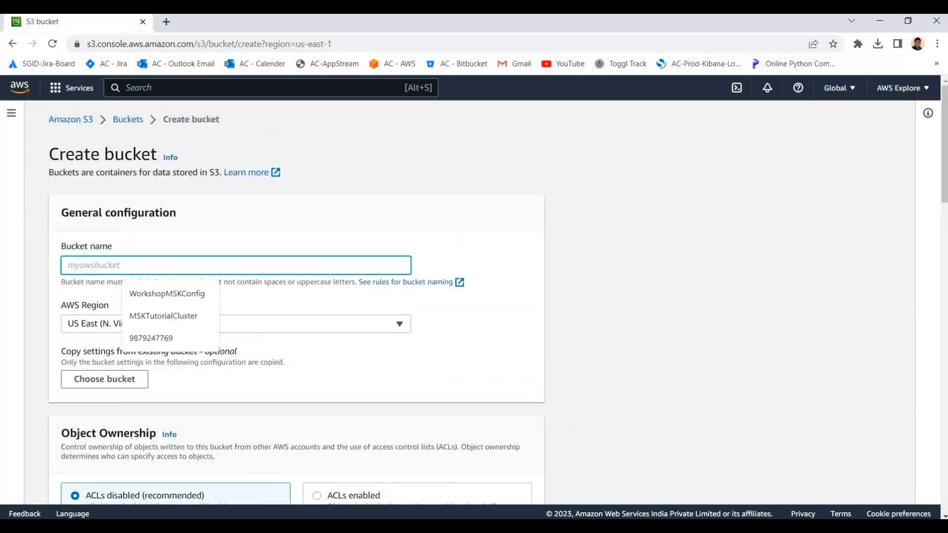
left_click(112, 246)
left_click(148, 265)
type("a")
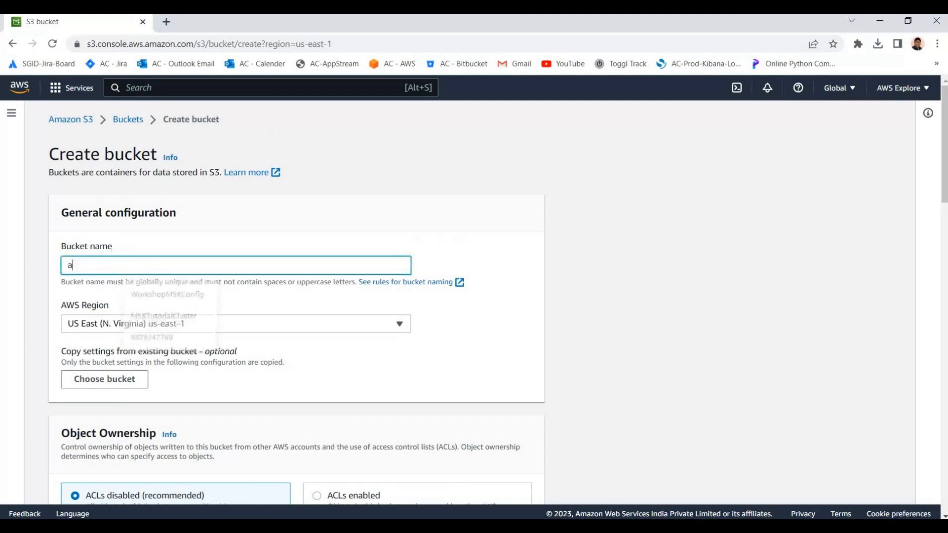
type("wsinhi")
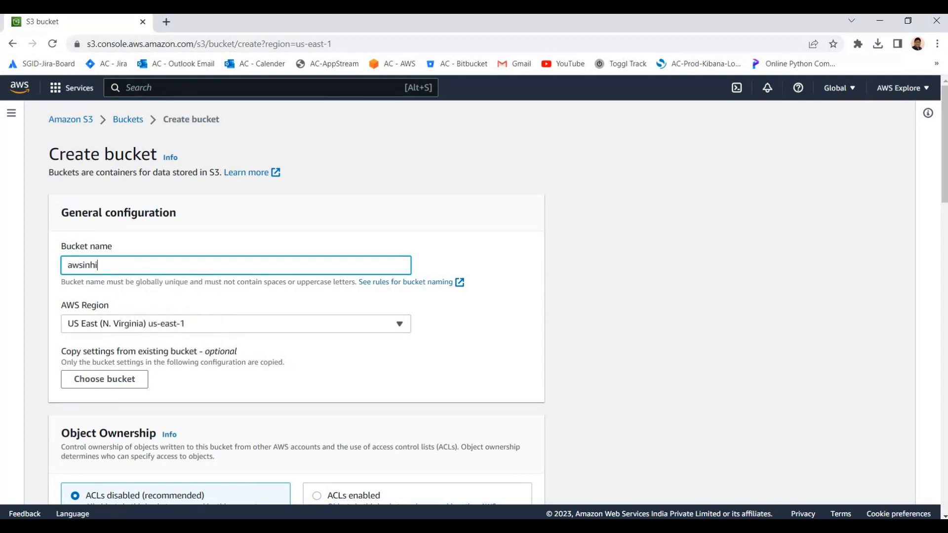
type("ndidemo")
double_click(130, 265)
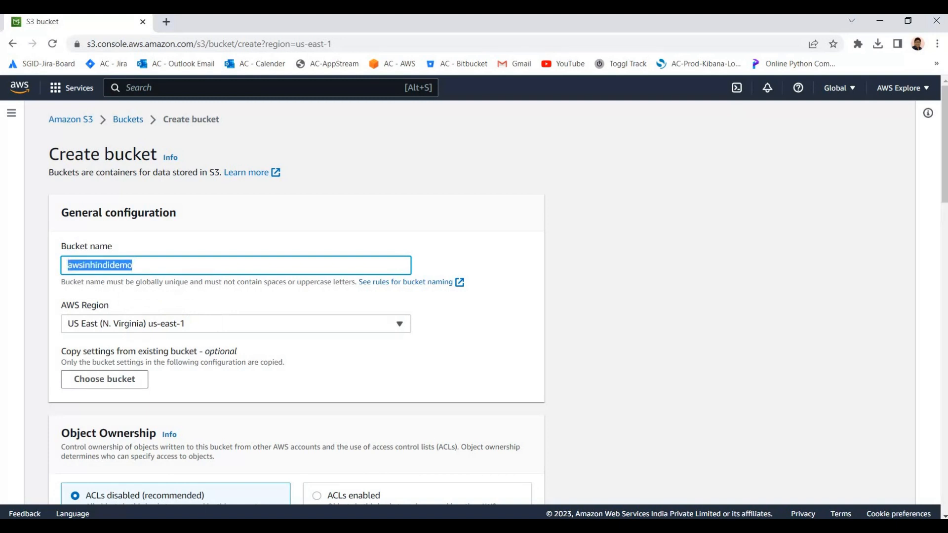
left_click(111, 246)
left_click_drag(112, 246, 61, 245)
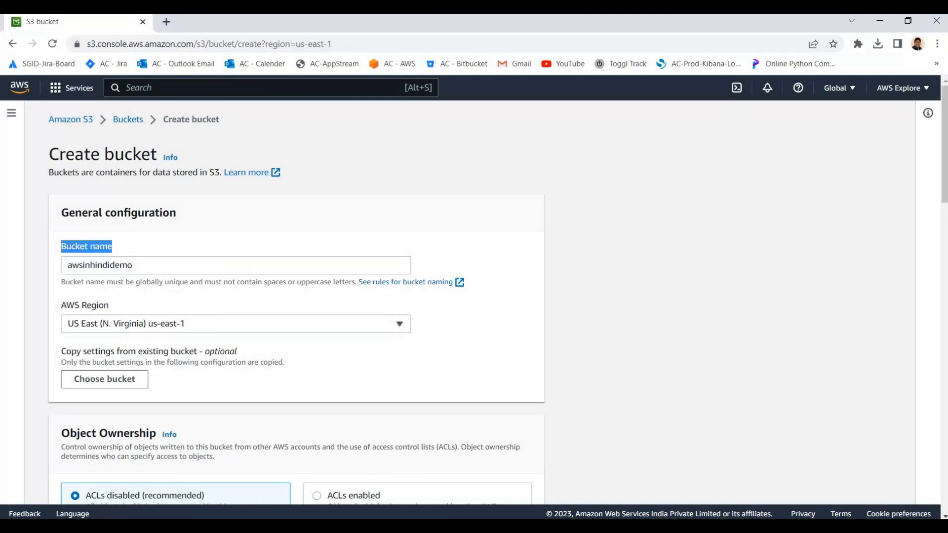
double_click(69, 265)
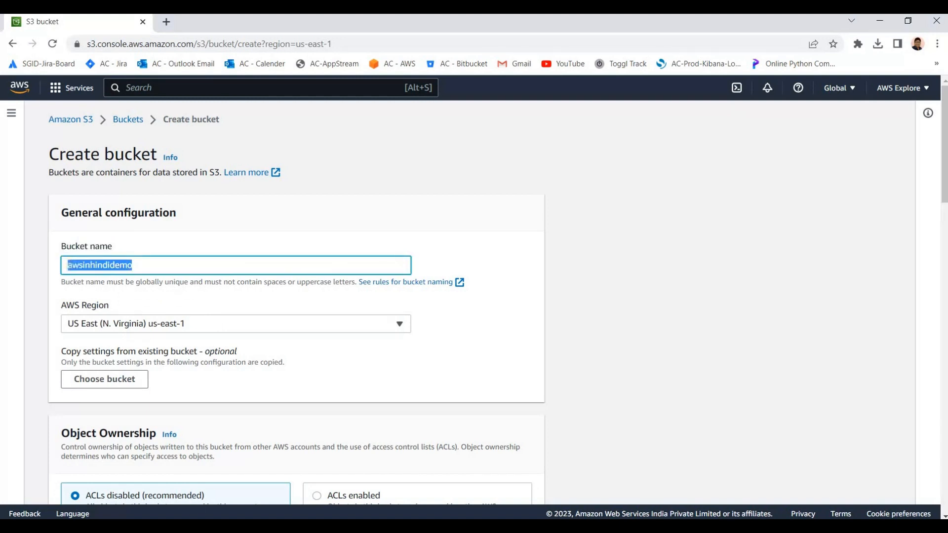
left_click(112, 245)
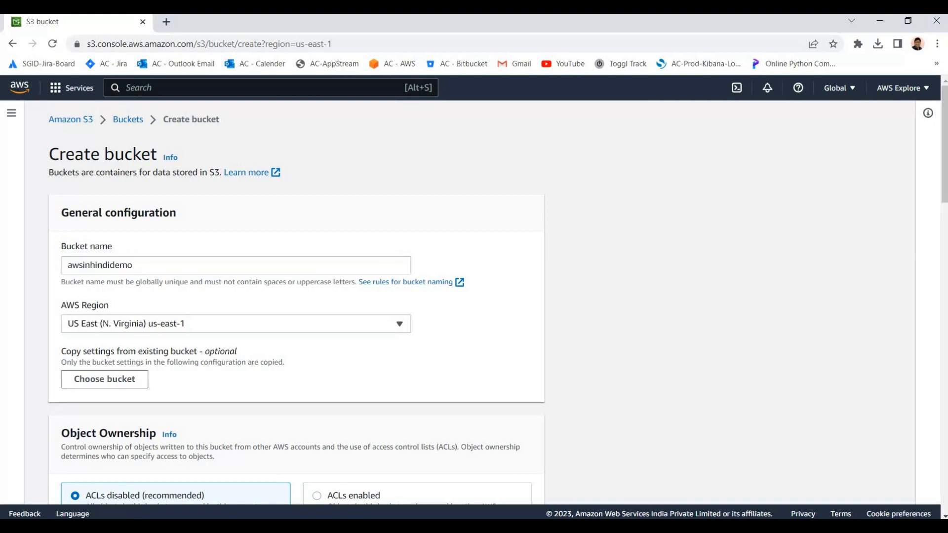
left_click_drag(132, 265, 67, 265)
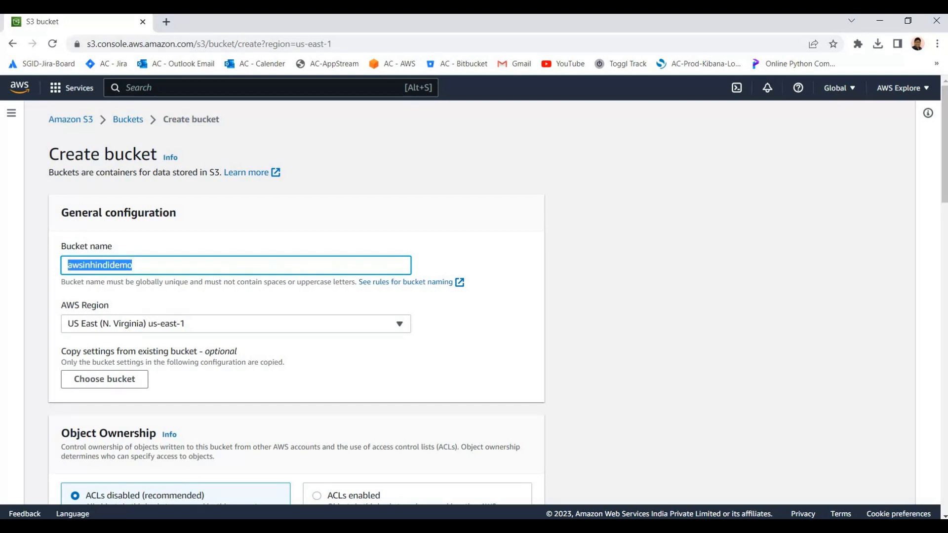
left_click(111, 245)
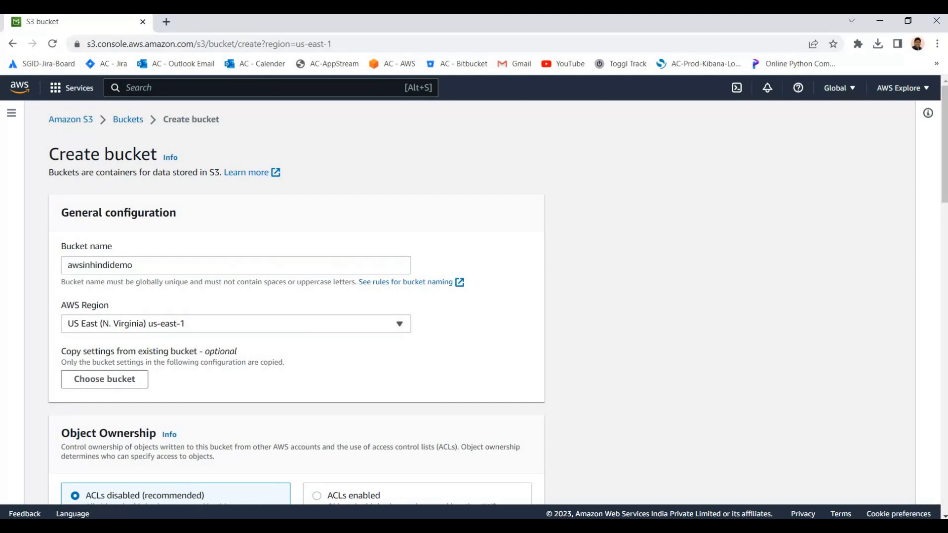
left_click_drag(134, 265, 20, 265)
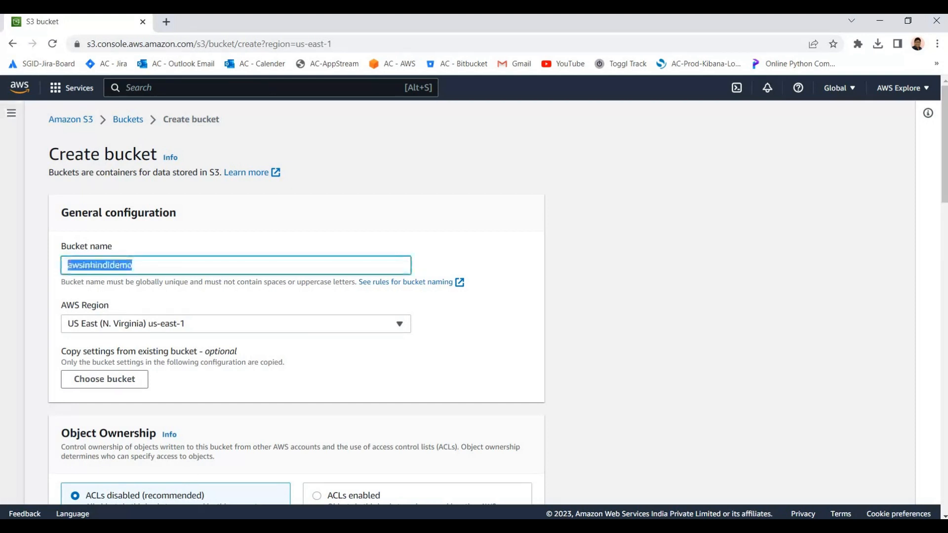
left_click(111, 246)
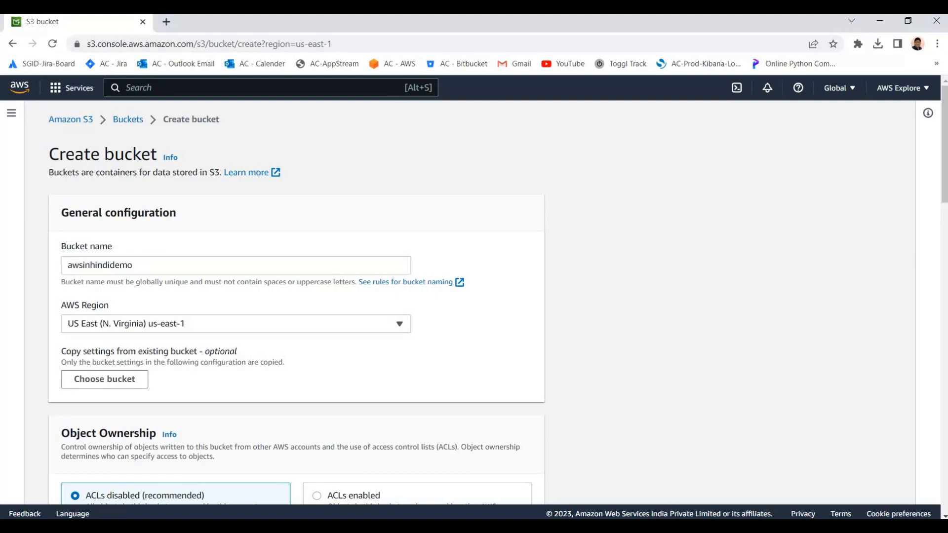
- Look through the AWS Region choices for the bucket without changing the selected region
scroll(296, 296, "down", 1)
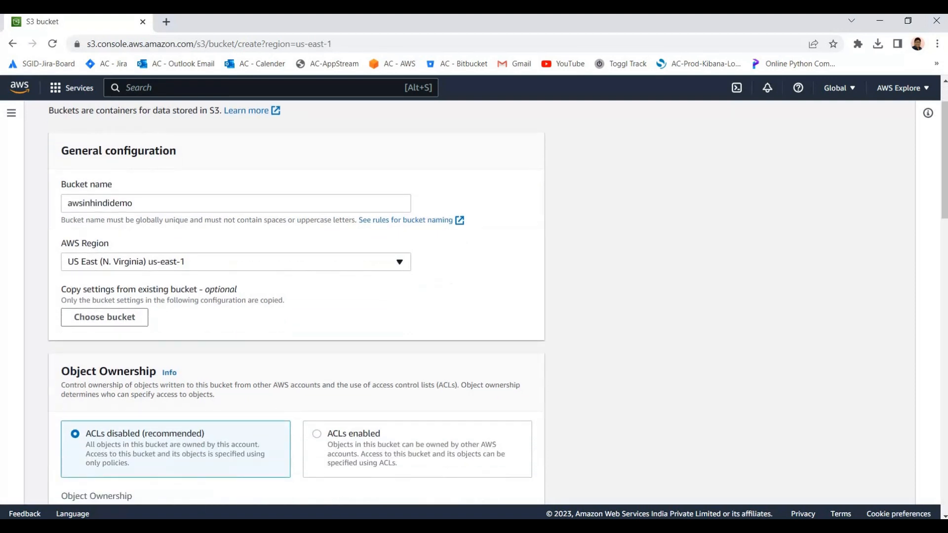
left_click(316, 261)
left_click(459, 269)
left_click(316, 261)
left_click(316, 261)
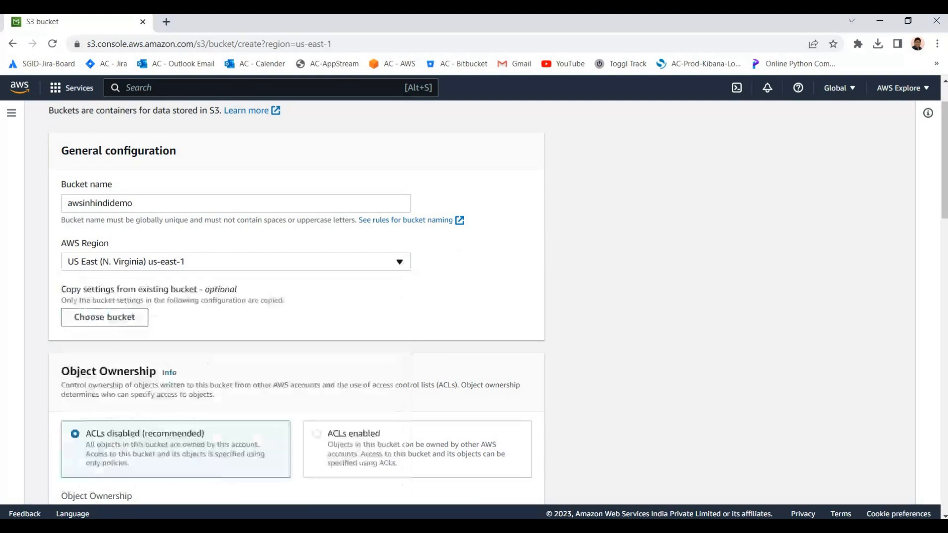
scroll(296, 297, "down", 2)
scroll(296, 296, "up", 2)
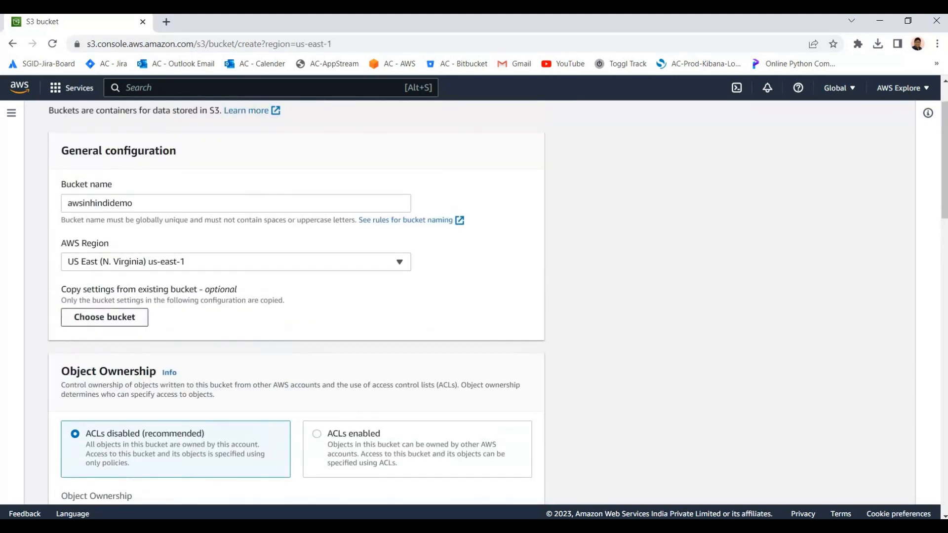
- Review the Object Ownership options and the Block Public Access settings for the new bucket
scroll(296, 296, "down", 2)
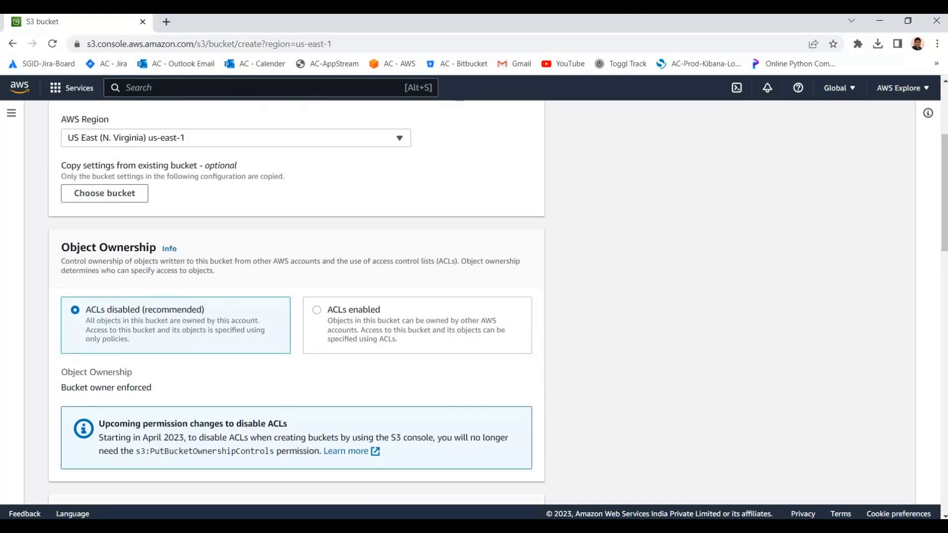
scroll(297, 296, "down", 1)
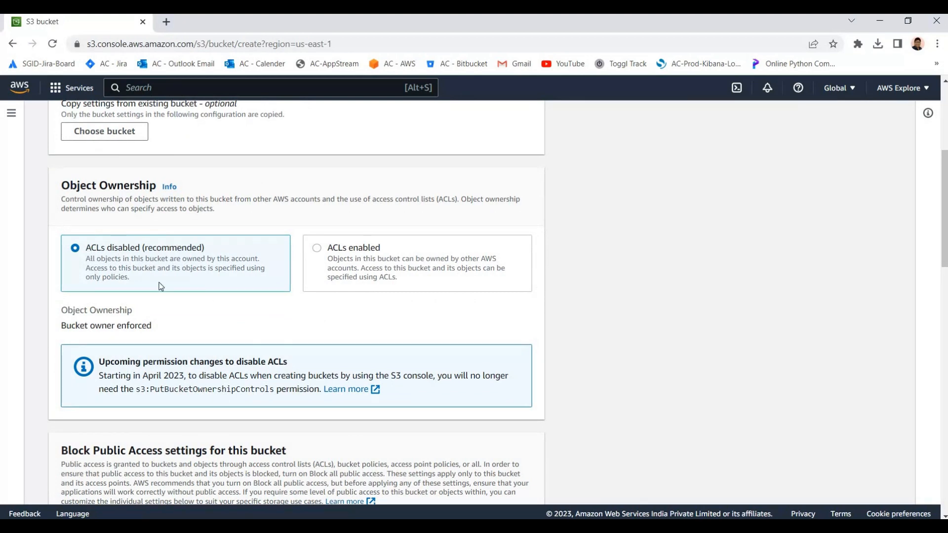
scroll(151, 269, "down", 3)
scroll(125, 297, "down", 2)
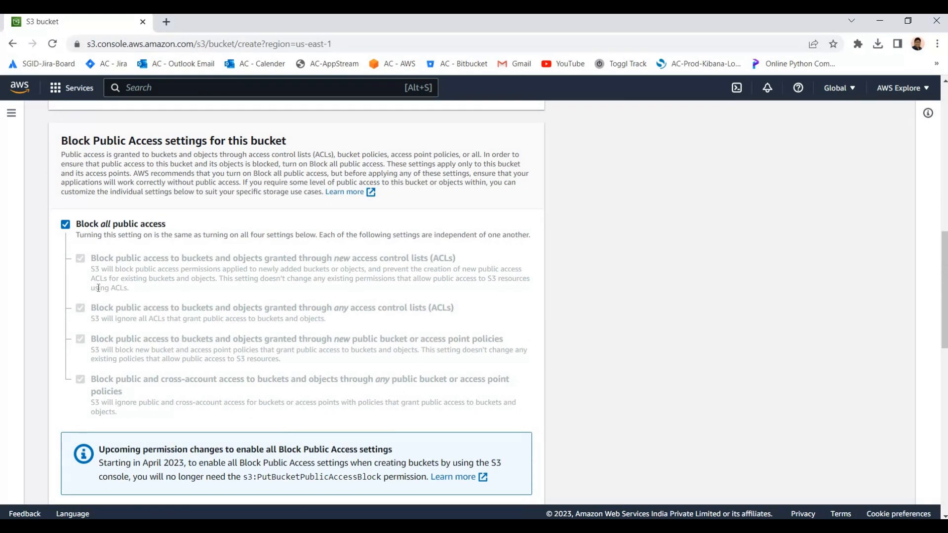
scroll(67, 271, "up", 2)
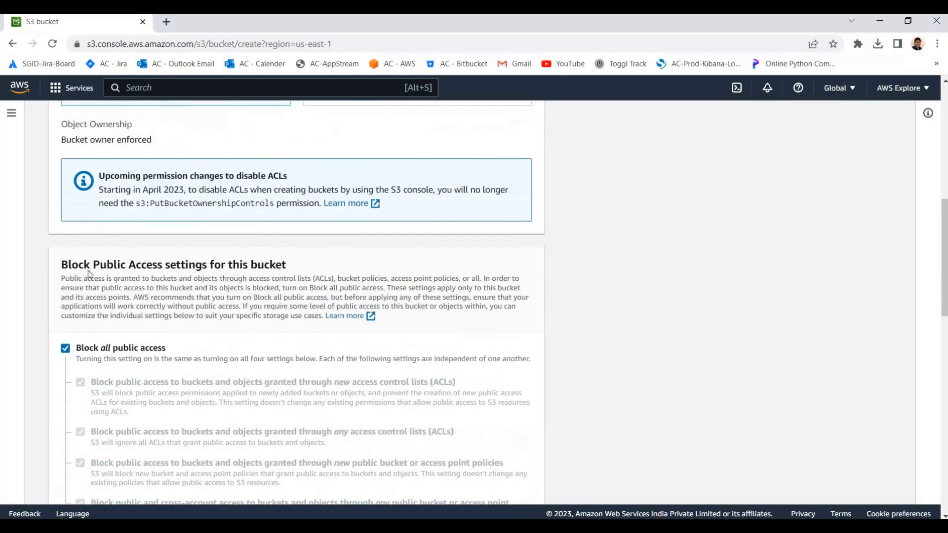
scroll(88, 272, "down", 1)
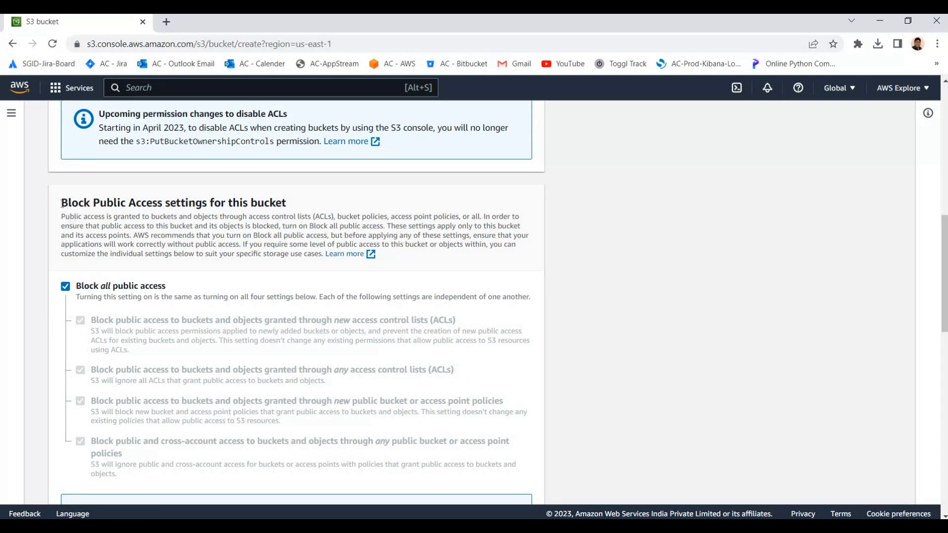
left_click_drag(60, 202, 251, 202)
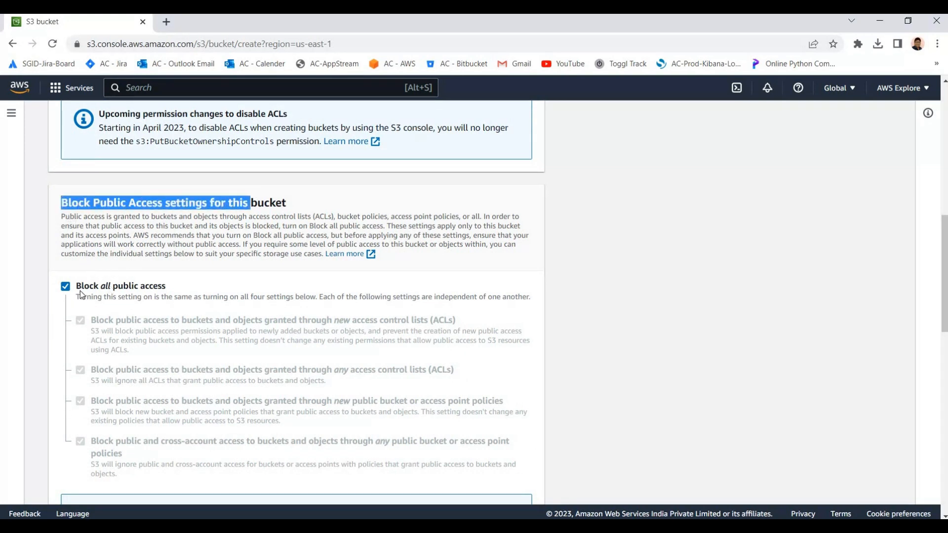
left_click(146, 257)
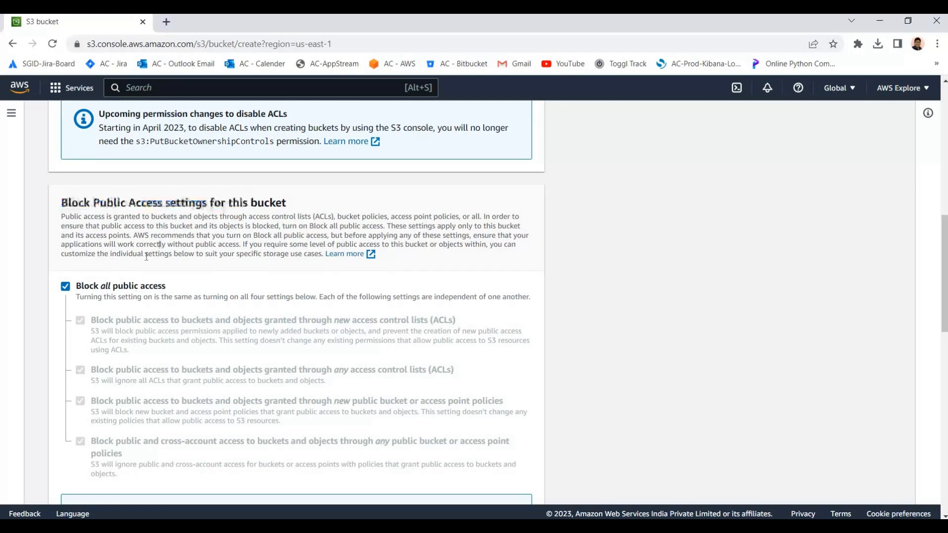
scroll(94, 235, "down", 1)
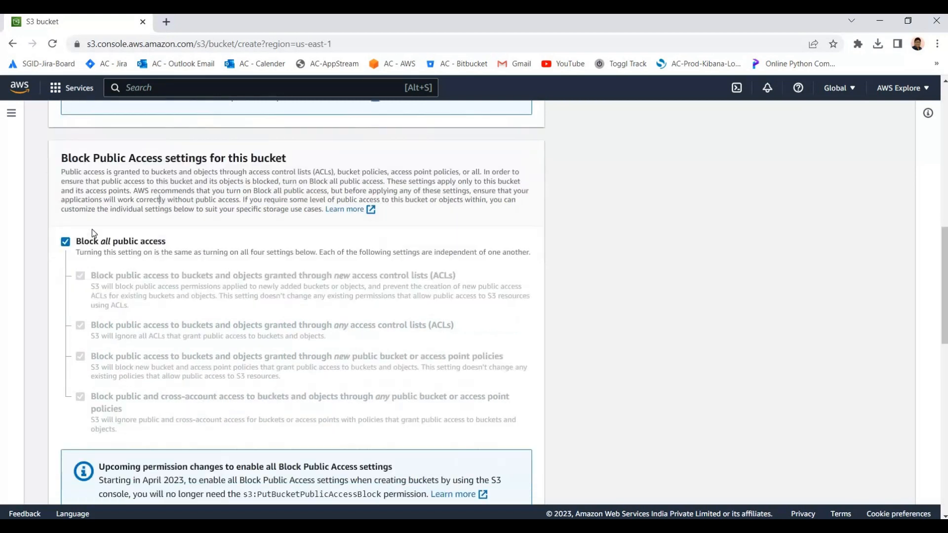
scroll(91, 229, "down", 2)
scroll(170, 293, "up", 3)
scroll(171, 293, "down", 4)
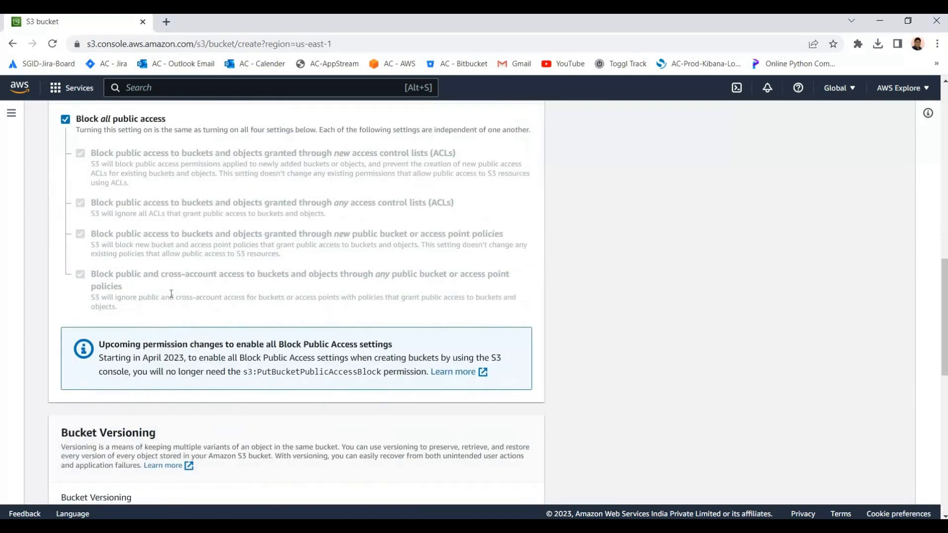
- Recheck the bucket name in the general configuration and examine the Bucket Versioning options
scroll(171, 294, "up", 10)
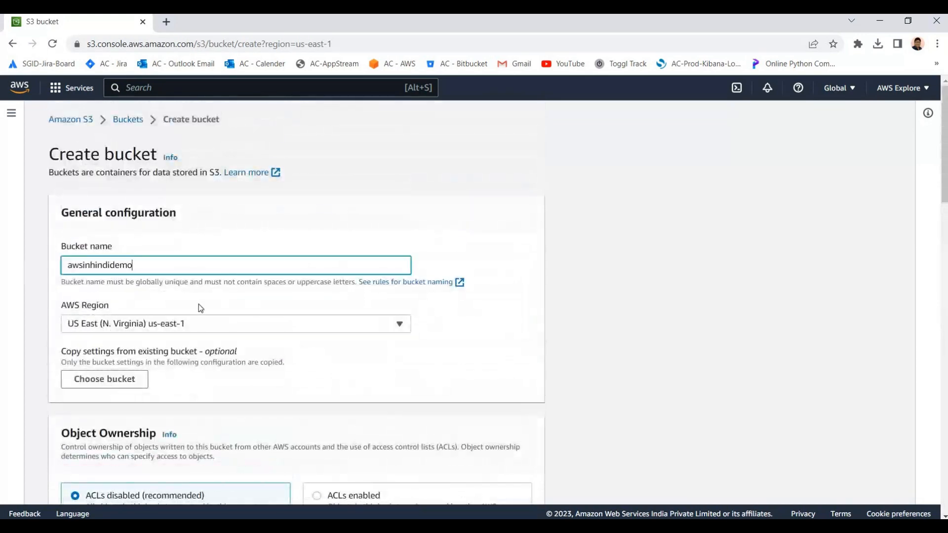
key("ctrl+a")
scroll(198, 307, "down", 10)
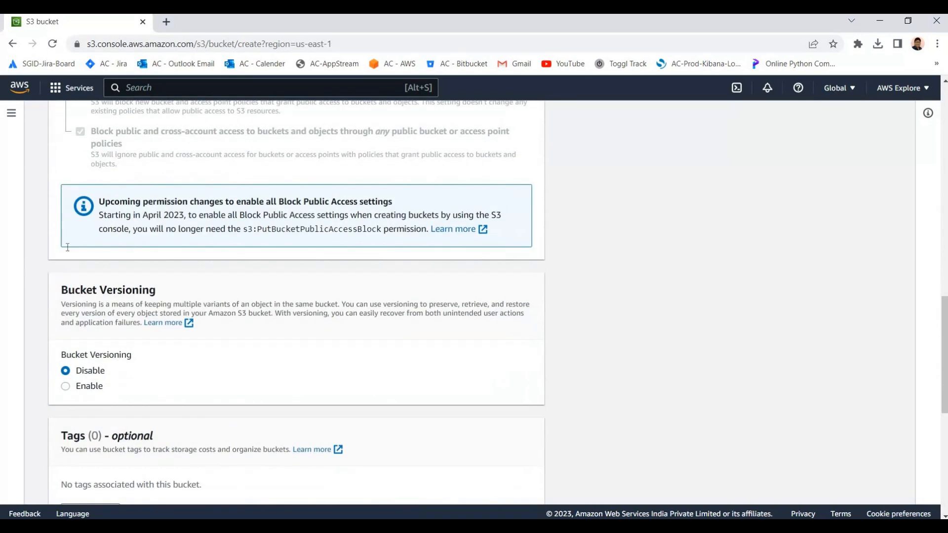
scroll(67, 247, "down", 1)
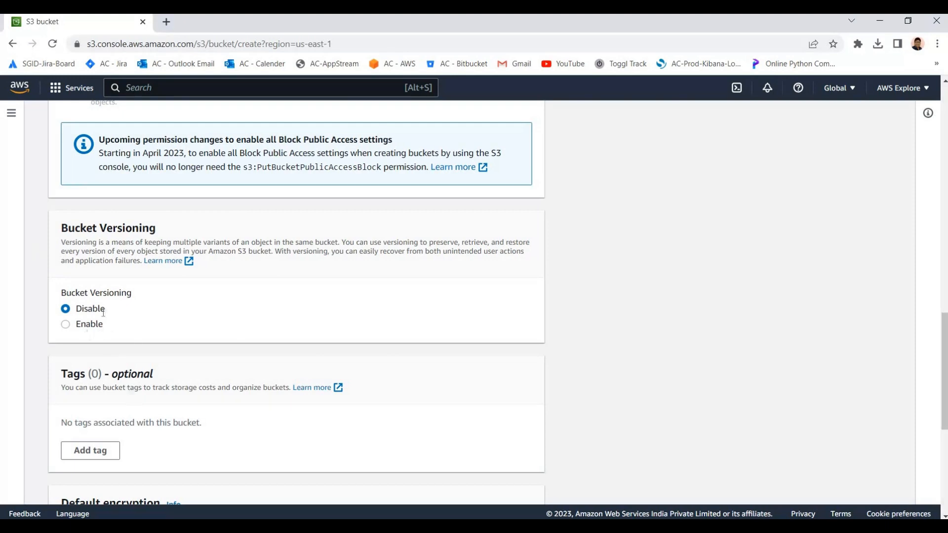
- Review the Tags section and the Default encryption options, including key type and Bucket Key, for the new bucket
scroll(69, 233, "down", 4)
scroll(50, 269, "down", 5)
scroll(81, 316, "up", 3)
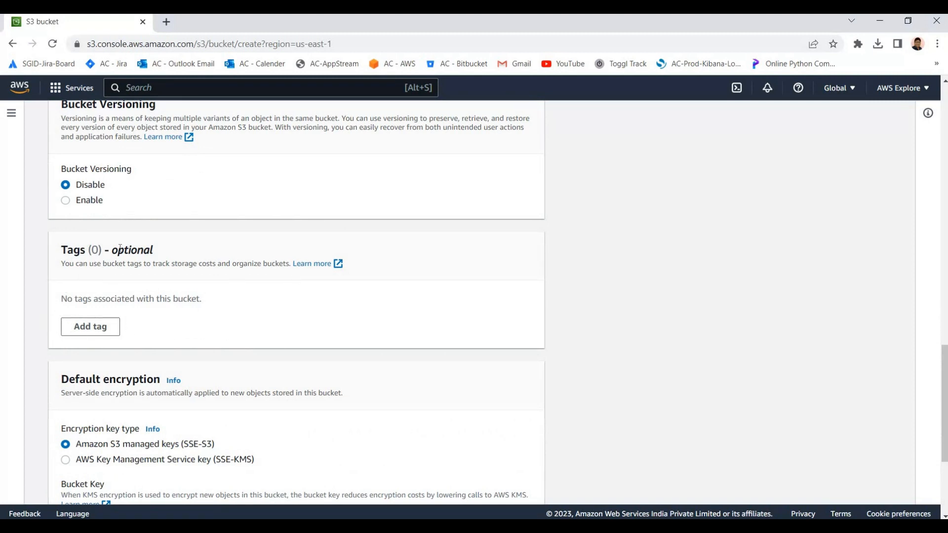
scroll(90, 259, "down", 3)
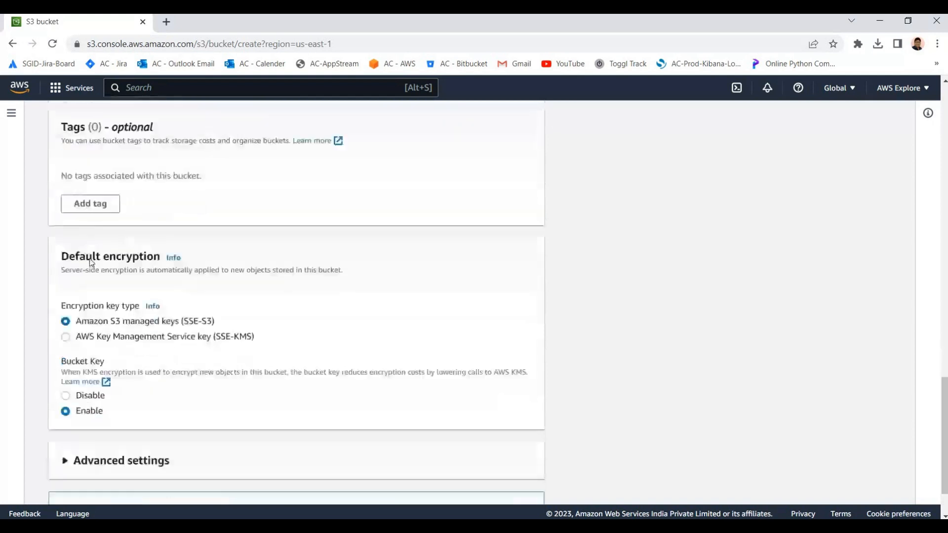
scroll(180, 301, "down", 2)
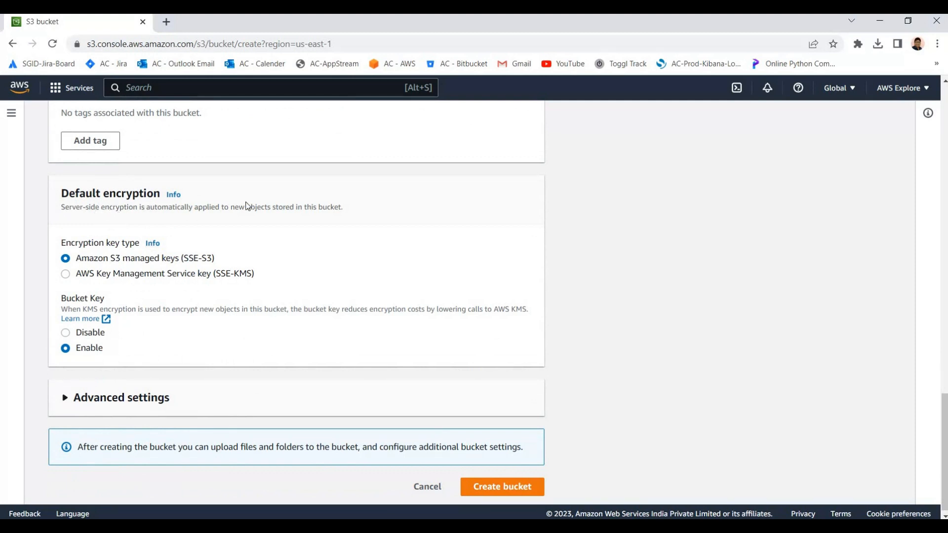
left_click_drag(95, 207, 247, 207)
left_click(60, 233)
- Expand the advanced settings and examine the Object Lock options
scroll(151, 381, "down", 1)
left_click(68, 393)
scroll(83, 256, "down", 3)
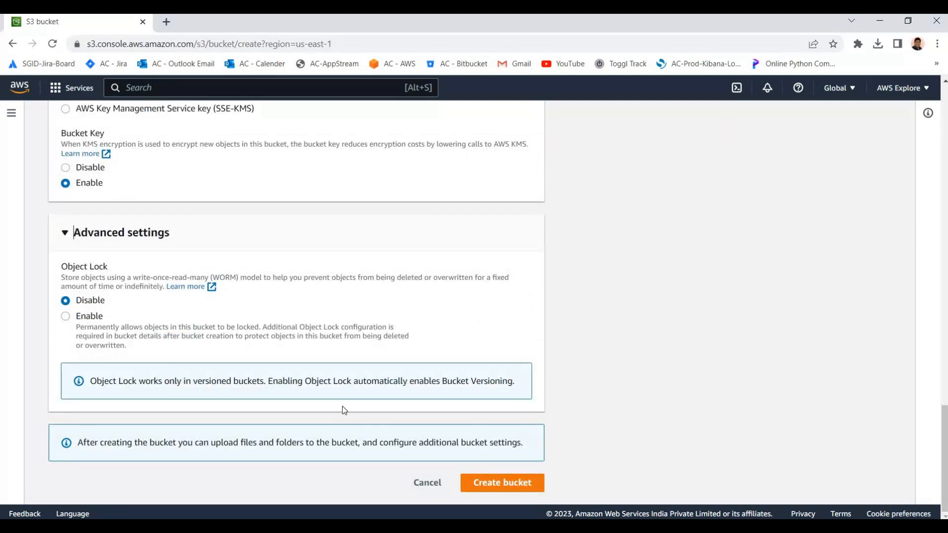
- Recheck the bucket name in the general configuration, and create the awsinhindidemo bucket with the current settings
scroll(335, 366, "up", 12)
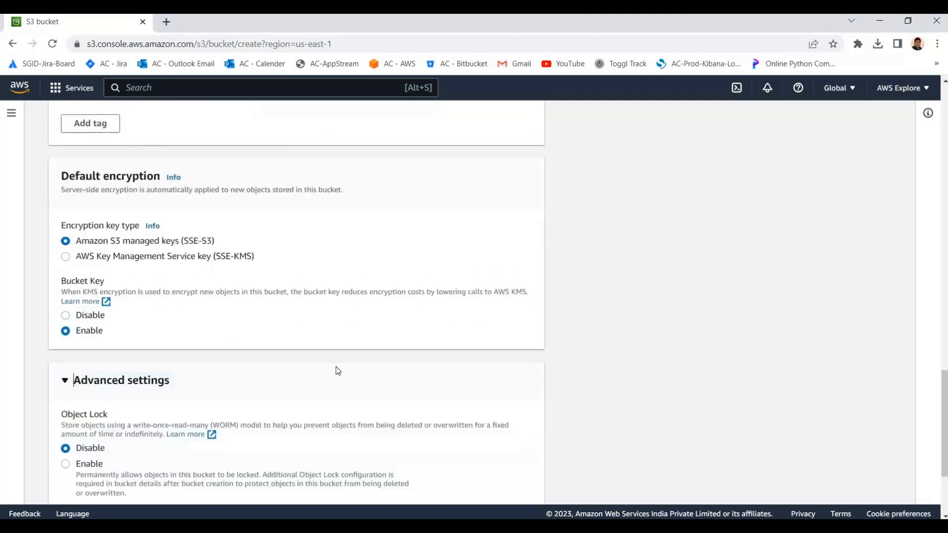
scroll(177, 270, "up", 7)
double_click(131, 266)
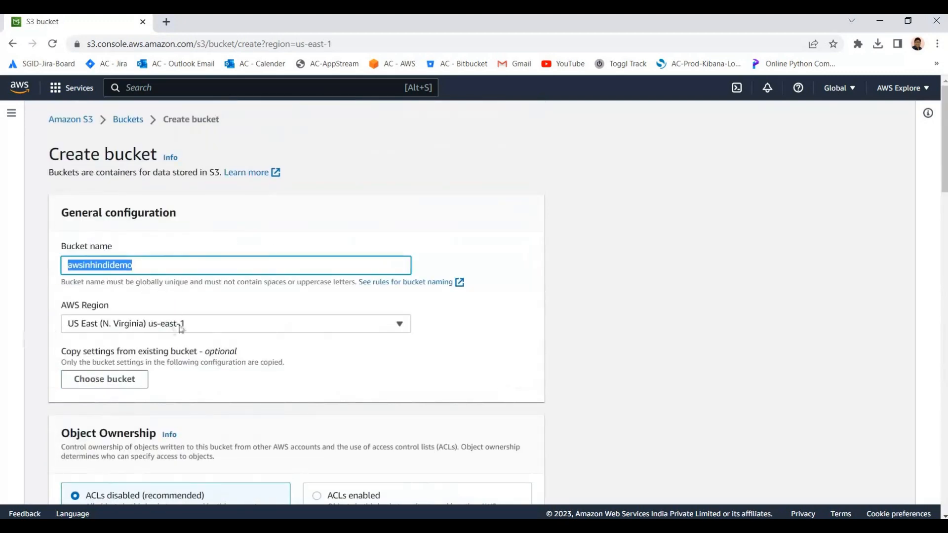
left_click(296, 366)
scroll(392, 395, "down", 18)
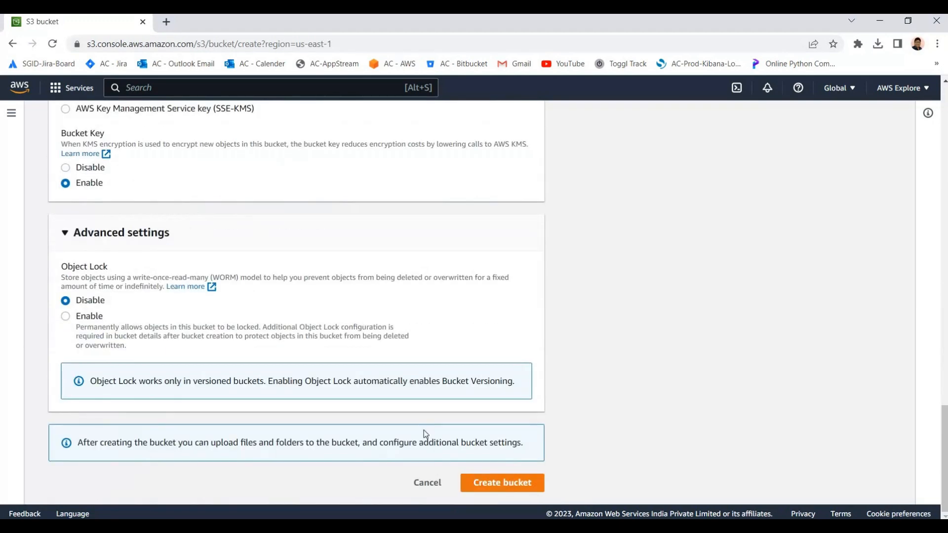
key("Return")
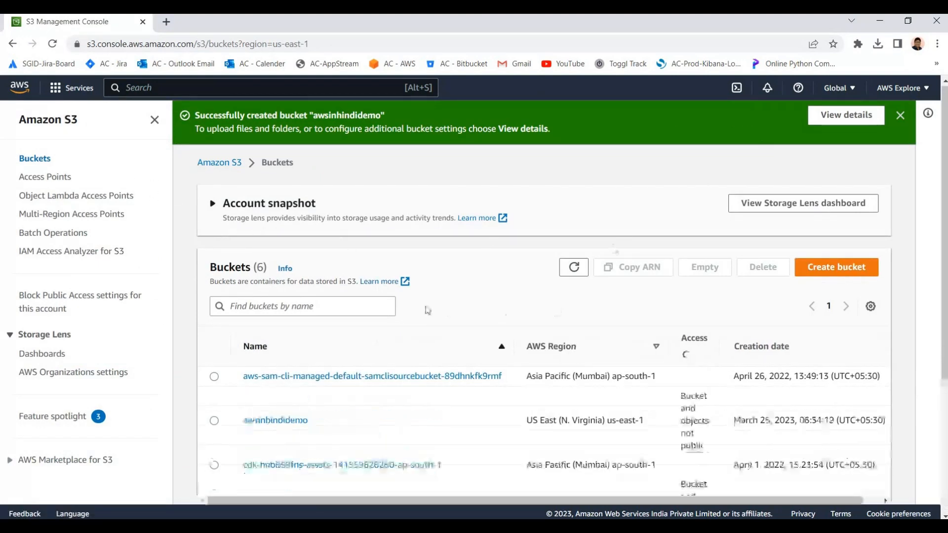
- Find the new awsinhindidemo bucket in the bucket list and open it
scroll(309, 304, "down", 2)
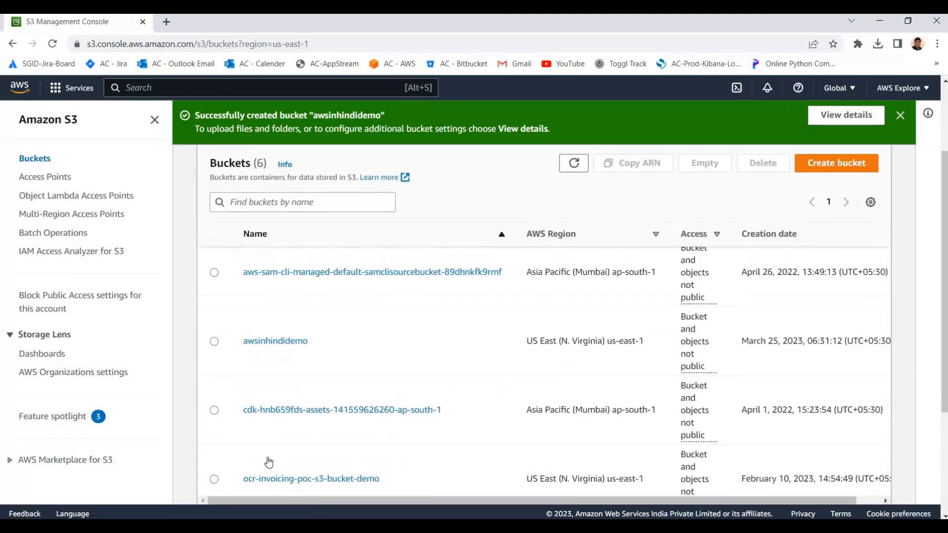
scroll(269, 462, "up", 2)
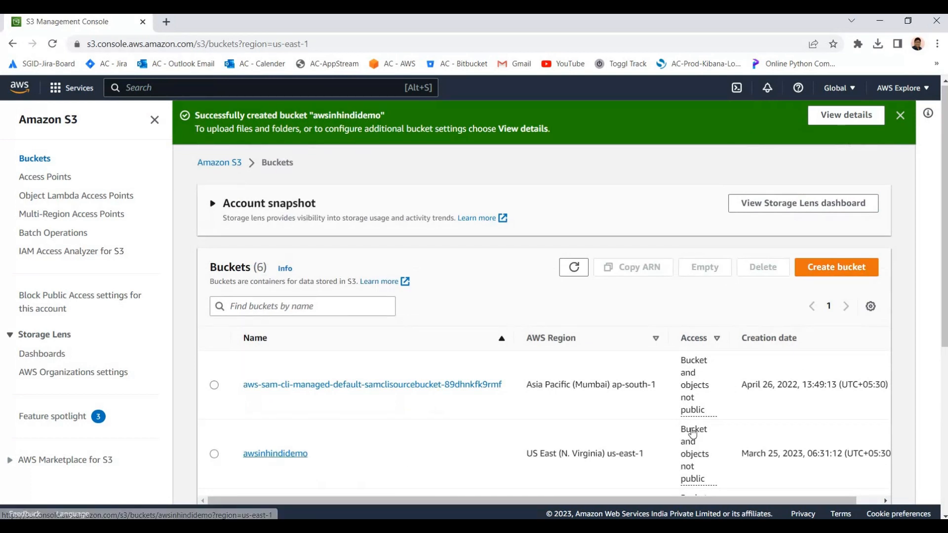
scroll(694, 390, "down", 1)
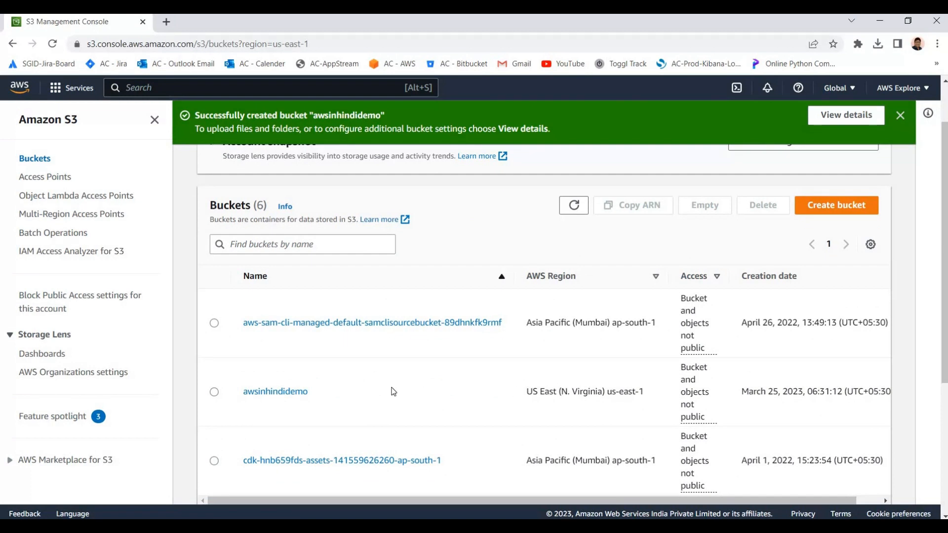
left_click(277, 392)
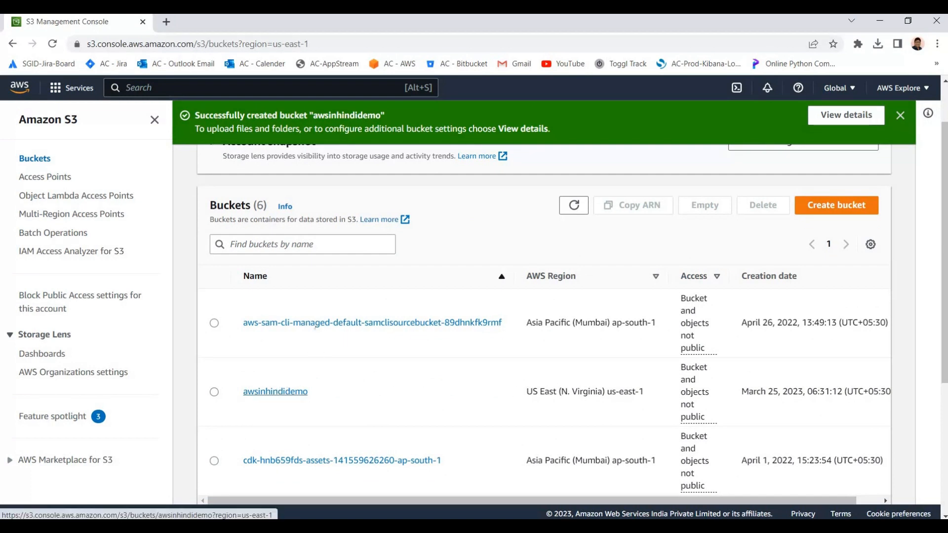
left_click_drag(198, 154, 371, 150)
left_click(371, 150)
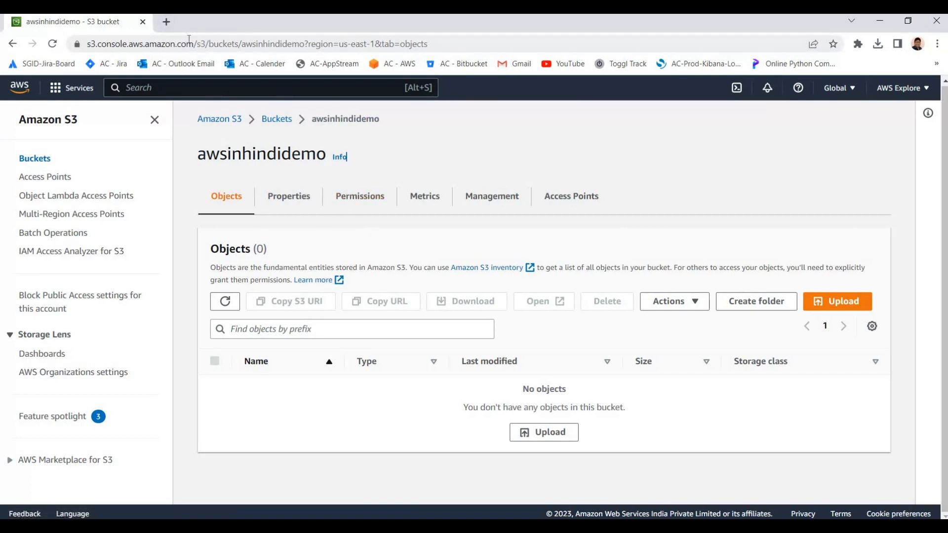
- Search the web for "image test" in a separate browser tab, look over the results and close that tab
key("ctrl+t")
type("imag")
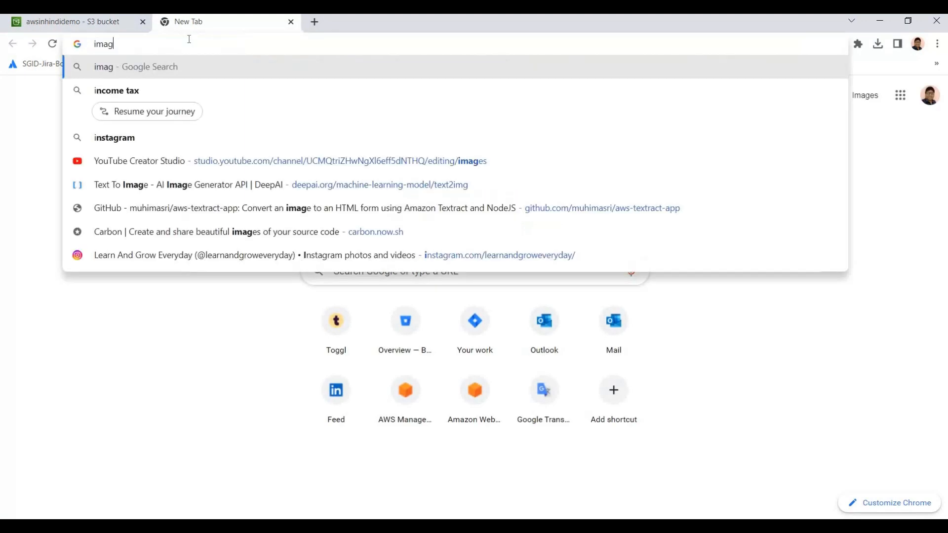
type("e test")
key("Return")
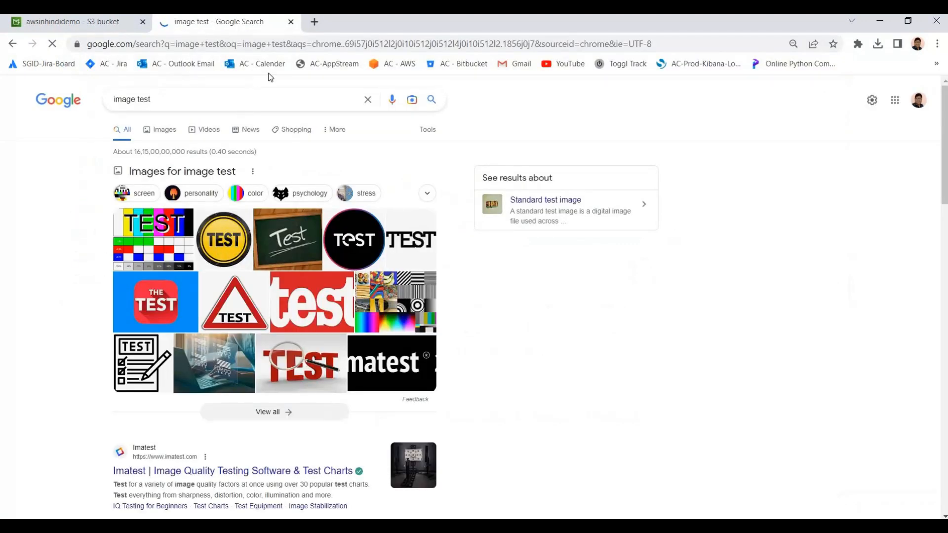
scroll(335, 474, "down", 2)
key("ctrl+w")
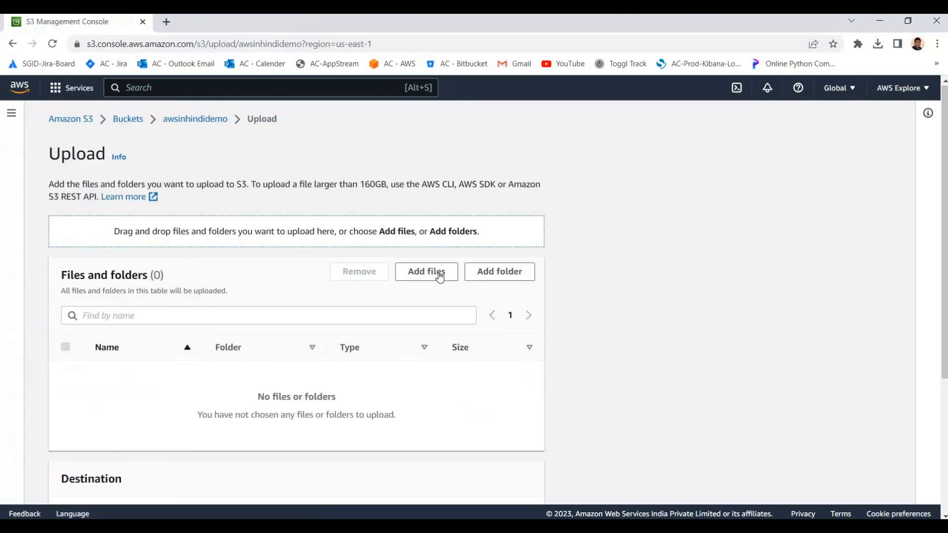
- Add the image file test.png from the Pictures folder to the awsinhindidemo bucket's upload list
left_click(396, 231)
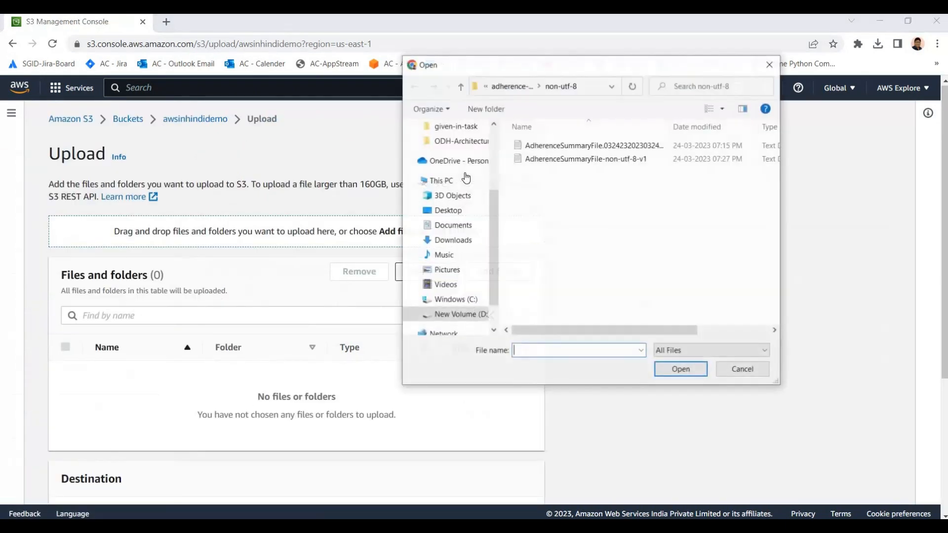
scroll(453, 173, "up", 1)
scroll(452, 173, "up", 2)
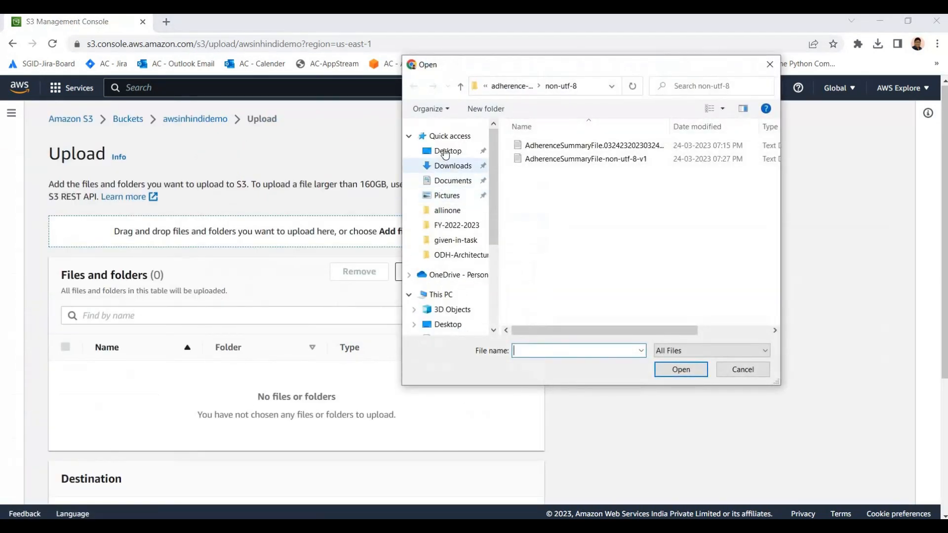
left_click(448, 151)
scroll(451, 287, "down", 1)
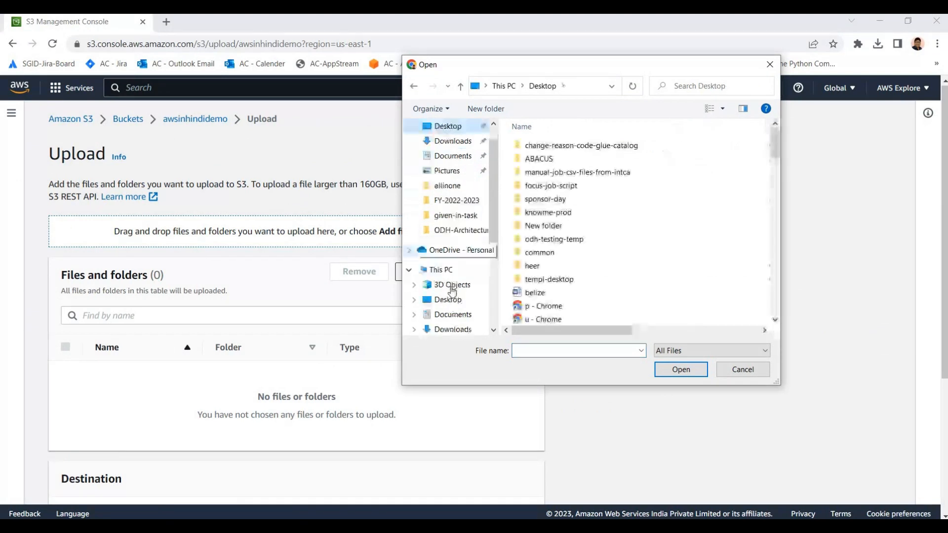
scroll(453, 307, "down", 1)
scroll(453, 307, "down", 2)
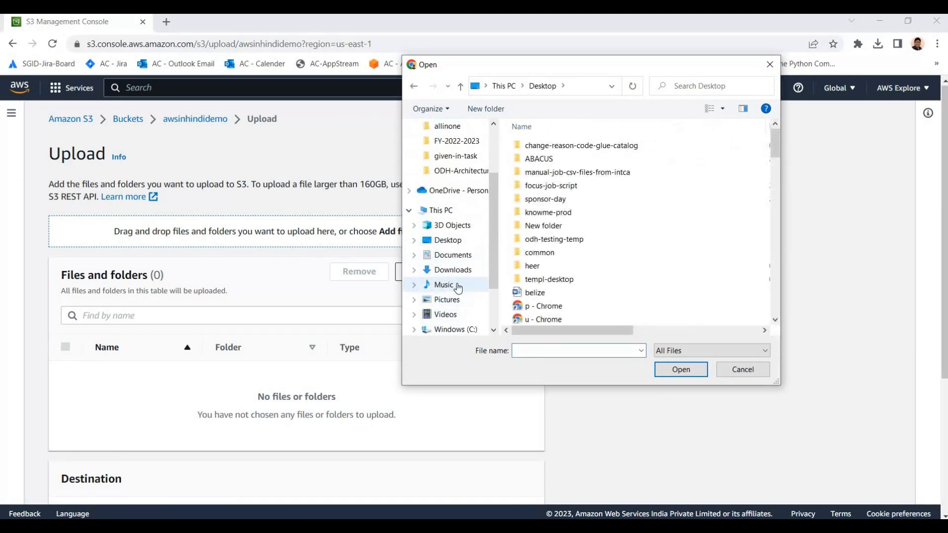
left_click(447, 284)
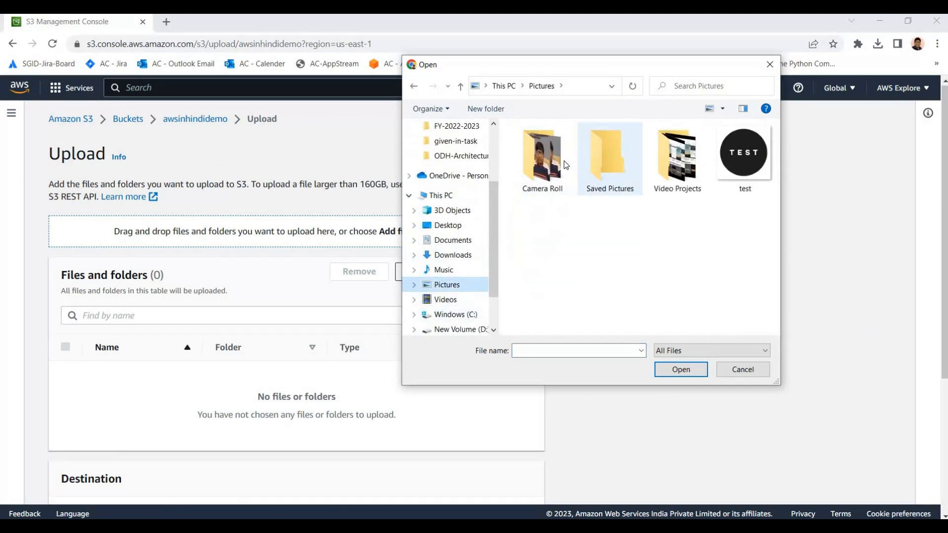
double_click(739, 158)
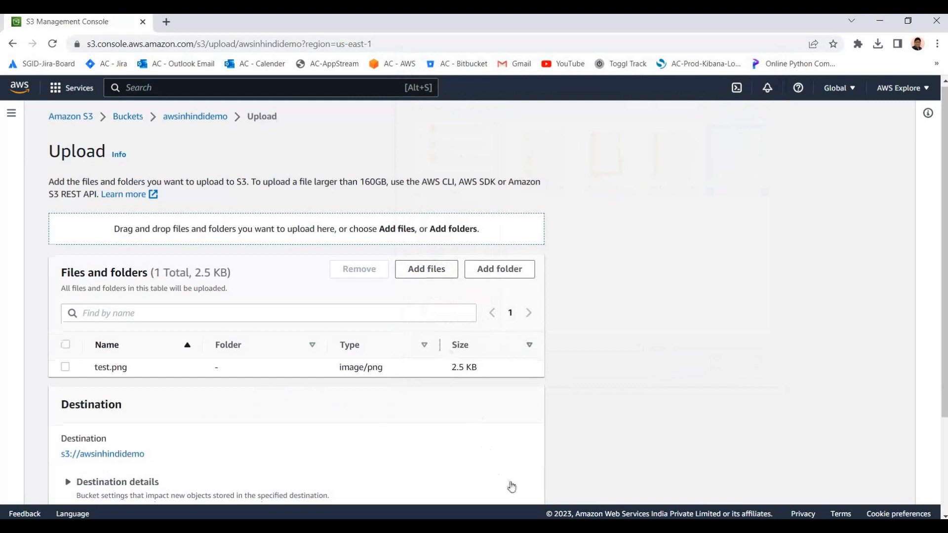
- Review the upload details, upload test.png to the bucket and return to the bucket's object list
scroll(477, 424, "down", 3)
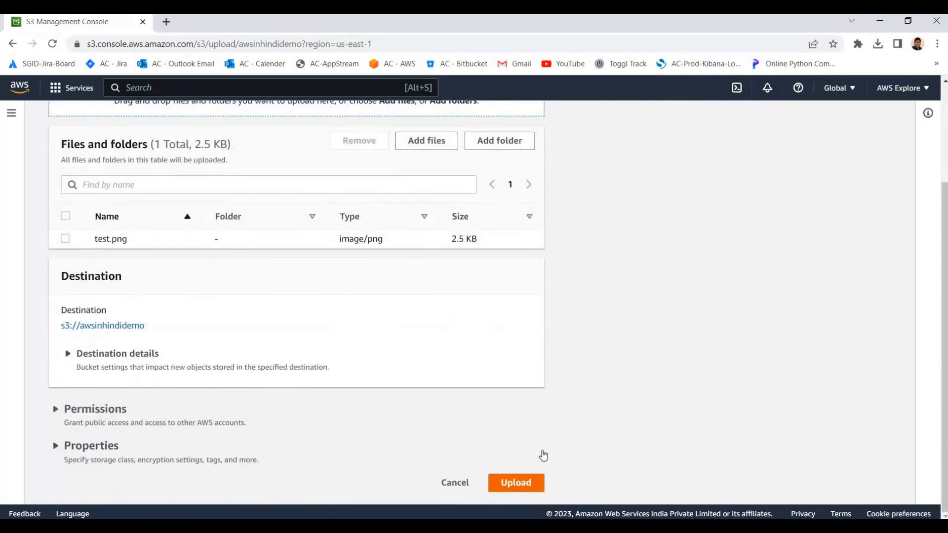
scroll(305, 208, "up", 3)
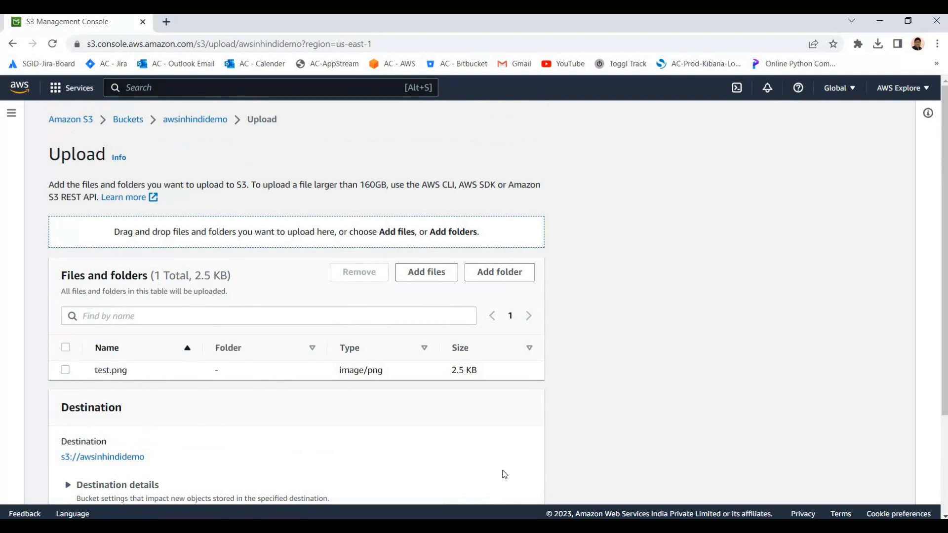
scroll(503, 474, "down", 3)
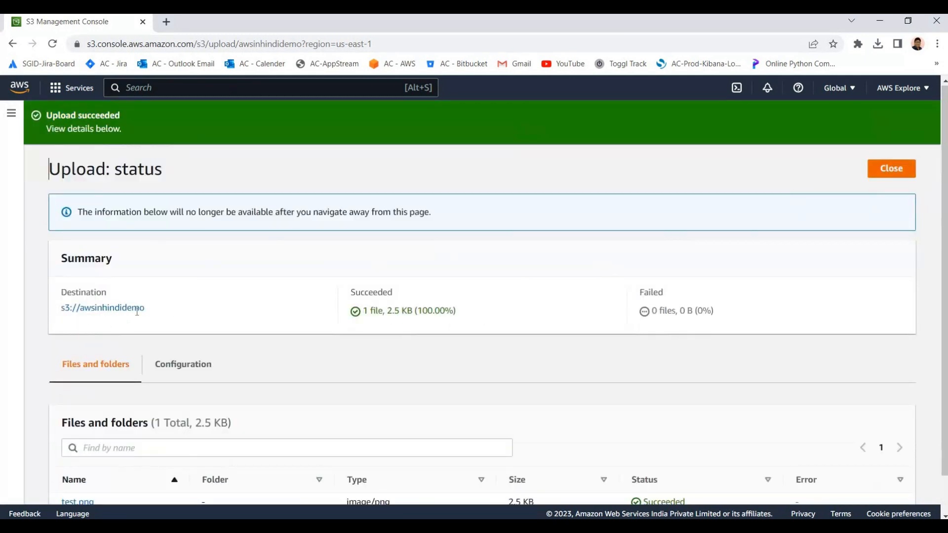
left_click(891, 168)
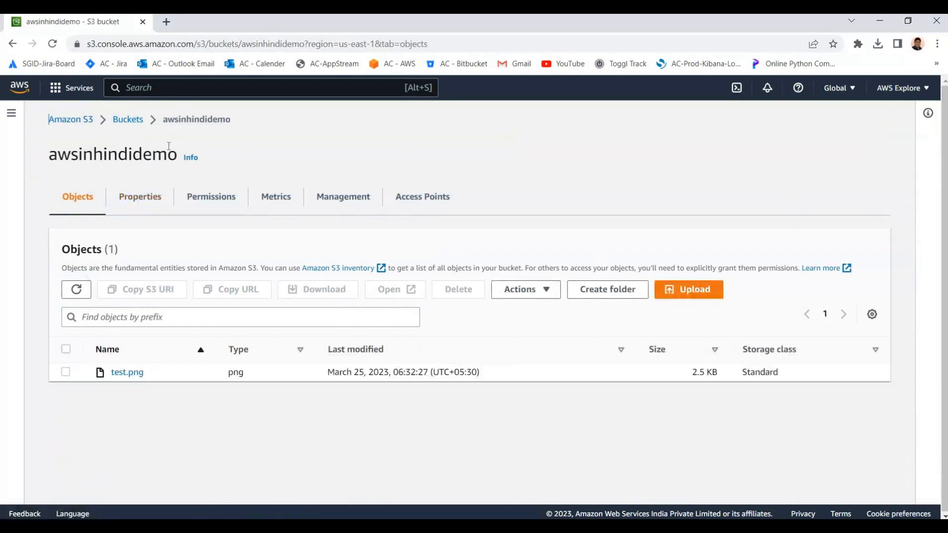
left_click_drag(69, 154, 222, 150)
left_click(250, 146)
left_click_drag(148, 134, 204, 120)
left_click(161, 254)
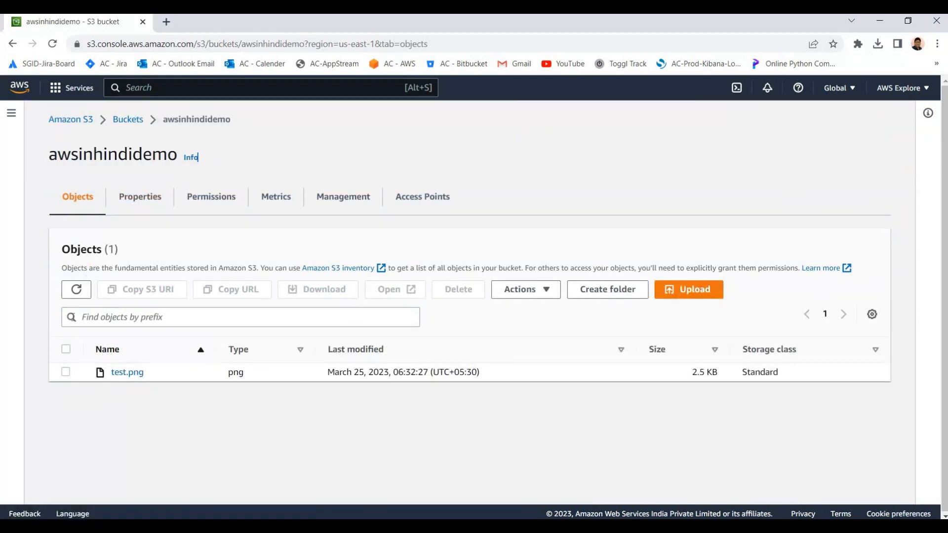
left_click(124, 124)
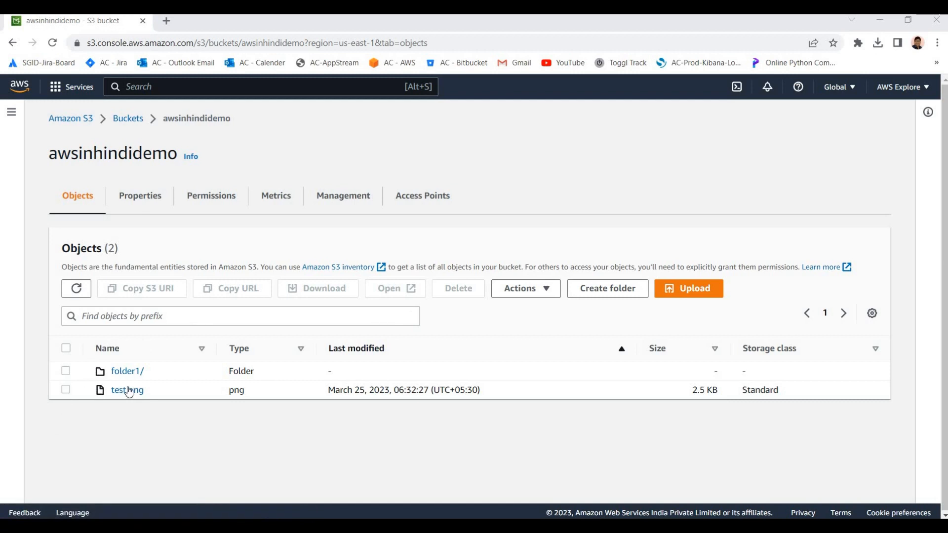
- Select test.png in the bucket's object list and copy its URL
left_click(66, 389)
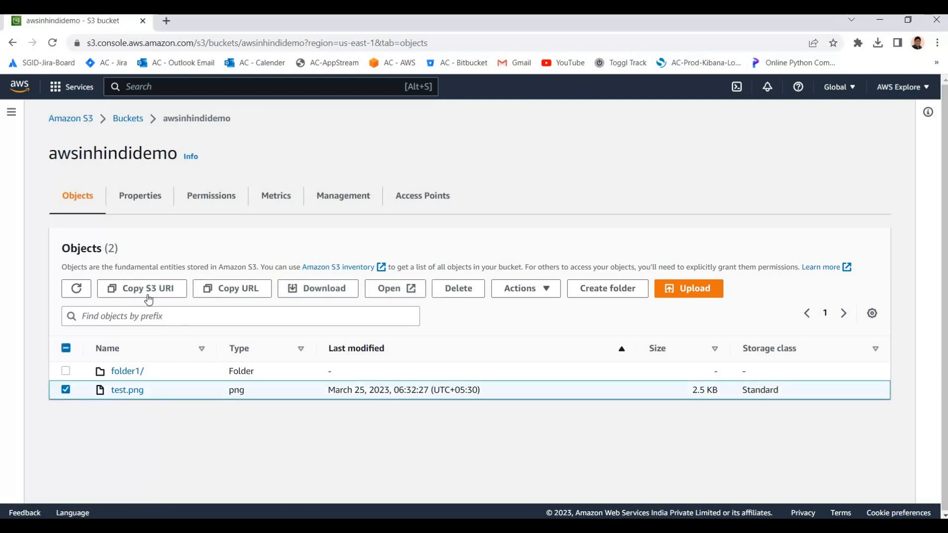
left_click(237, 291)
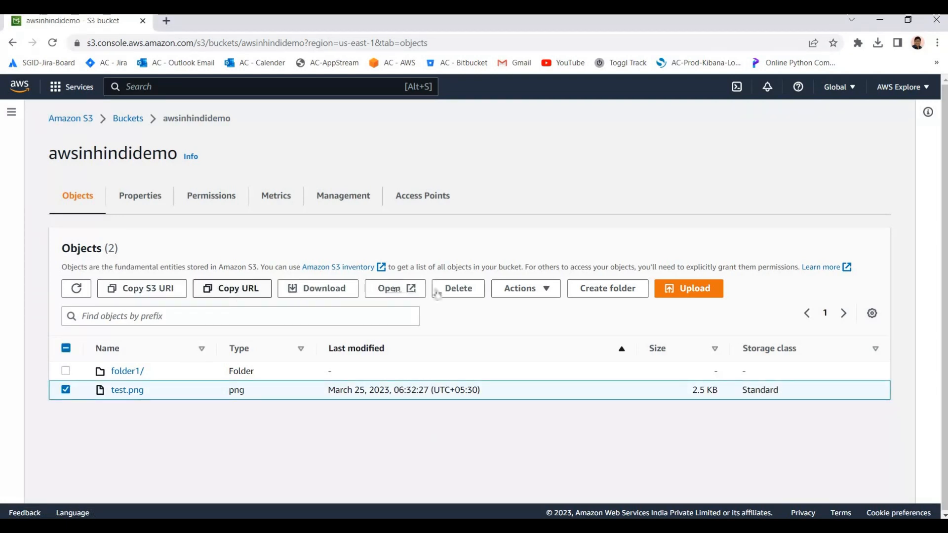
- Examine the actions available for the selected test.png object, including the edit actions
left_click(525, 289)
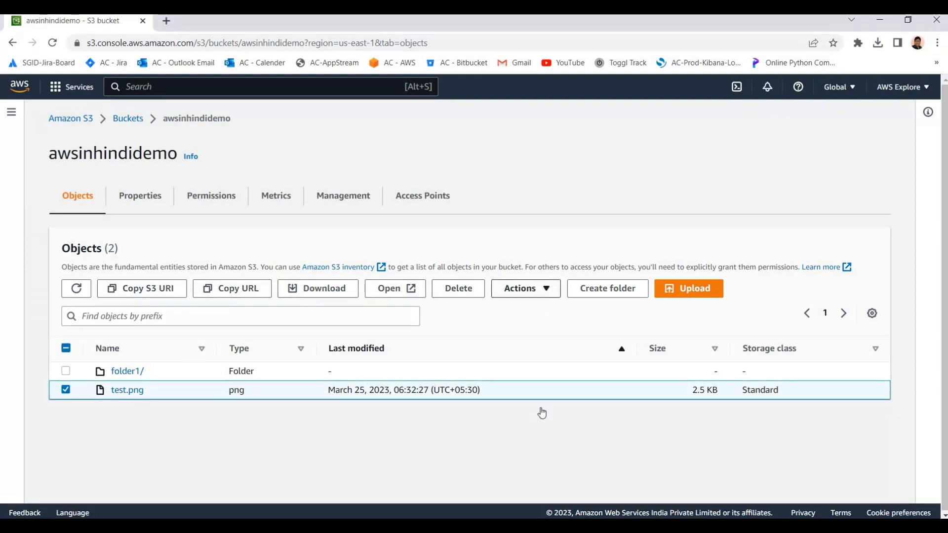
scroll(548, 434, "down", 3)
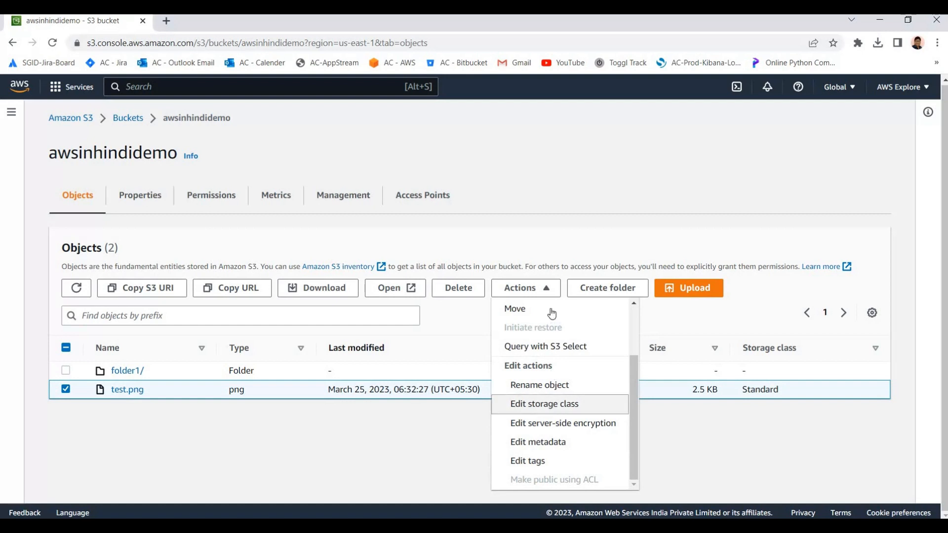
scroll(538, 315, "up", 2)
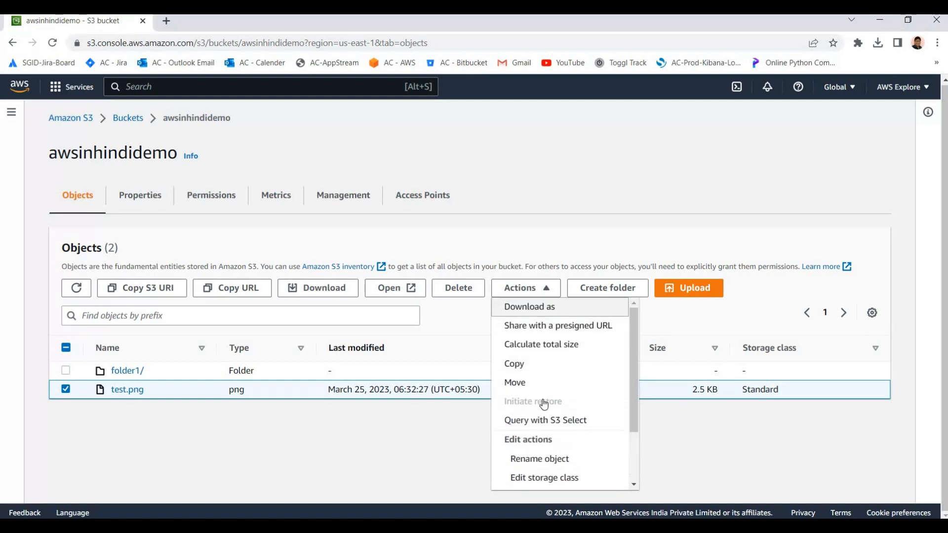
scroll(538, 385, "down", 3)
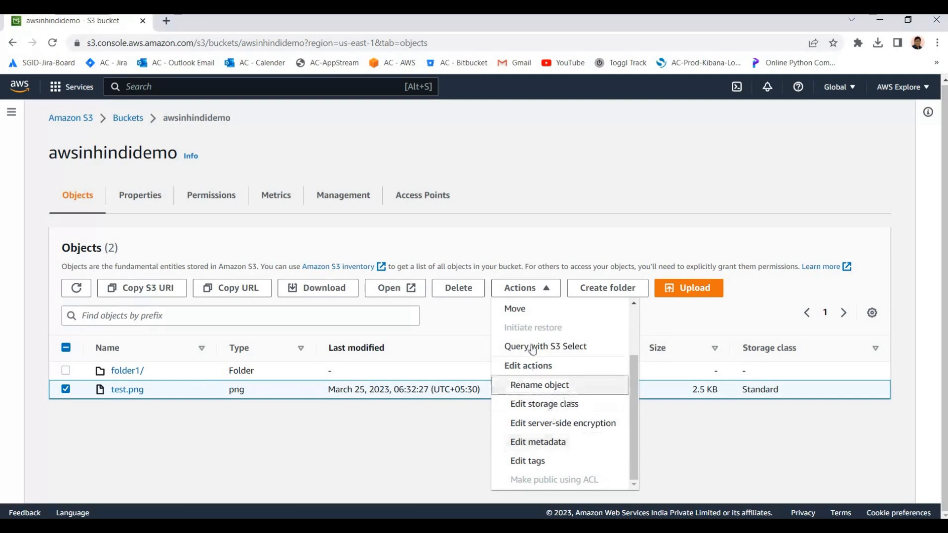
scroll(528, 370, "up", 3)
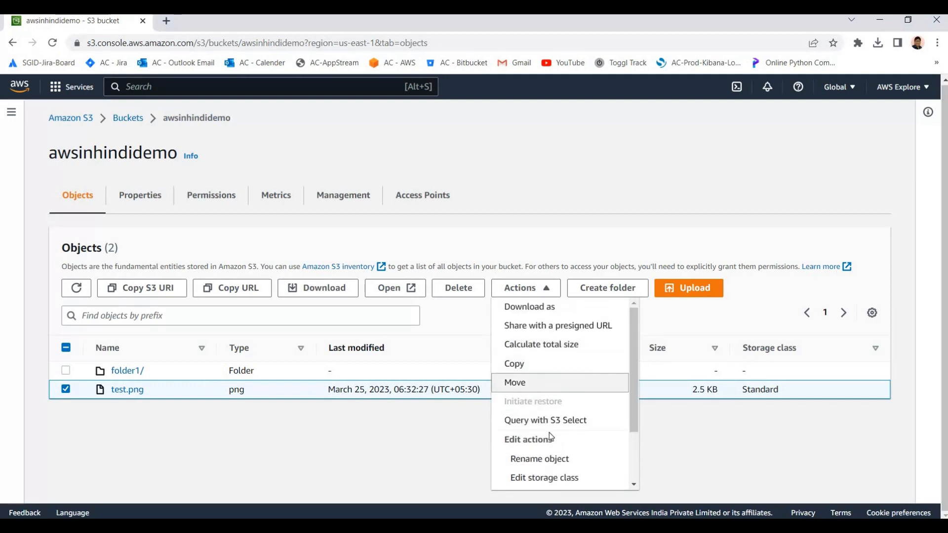
- Leave the actions list, open the details page of test.png and reload it
scroll(549, 443, "down", 3)
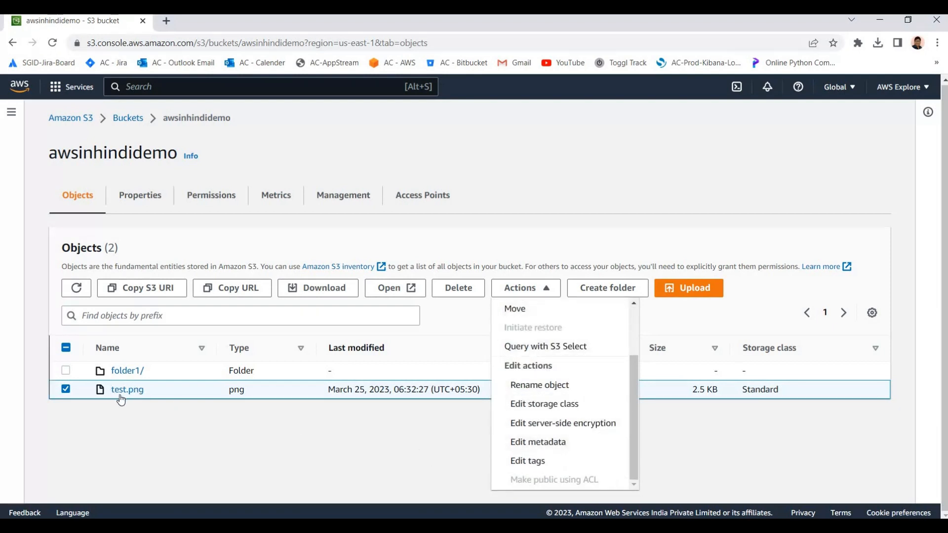
left_click(147, 413)
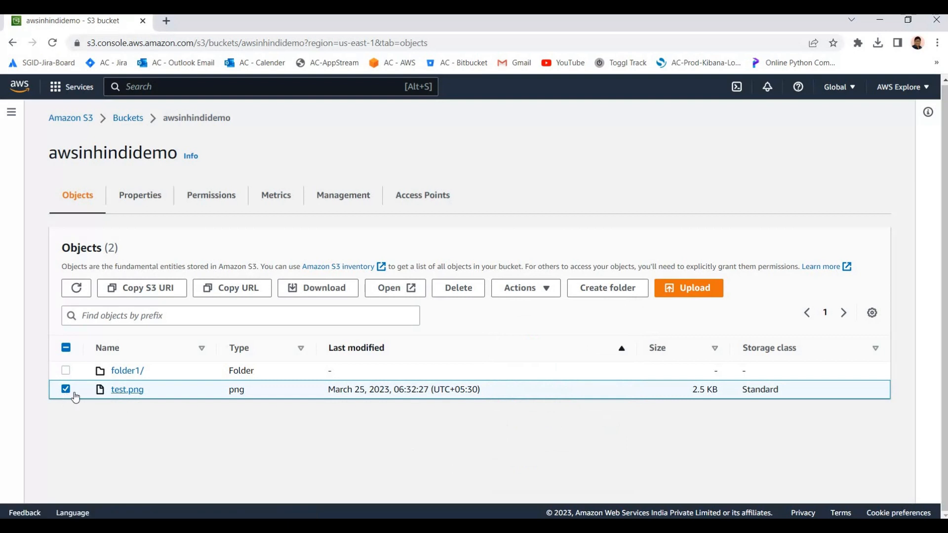
left_click(127, 393)
left_click(127, 393)
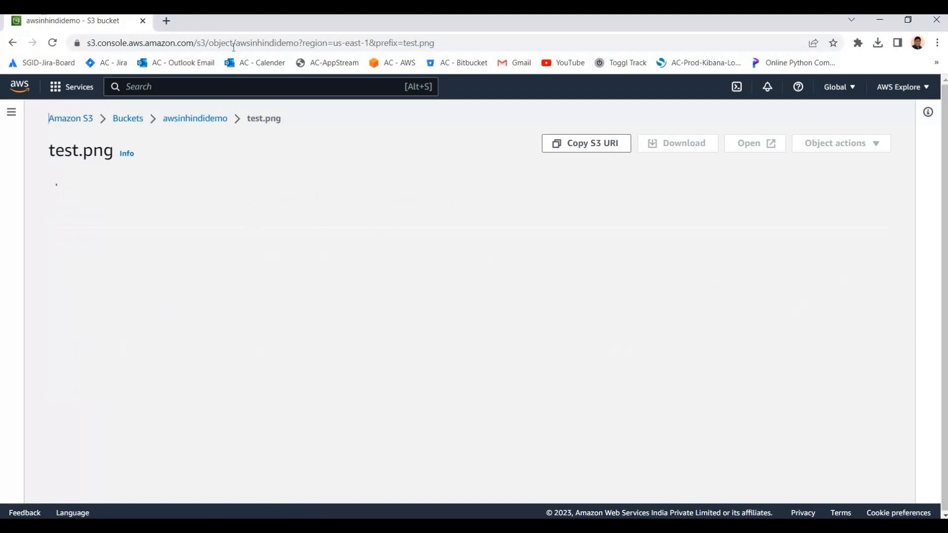
key("ctrl+l")
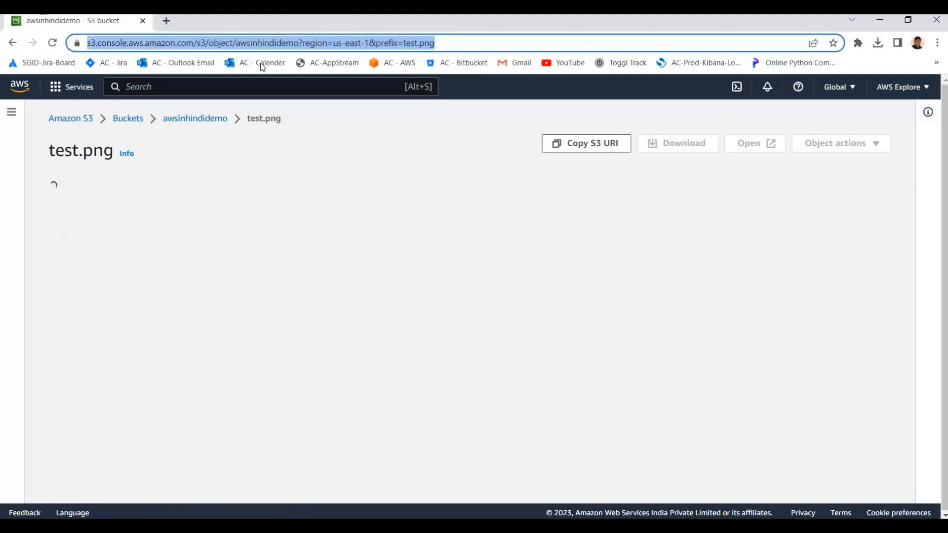
key("Return")
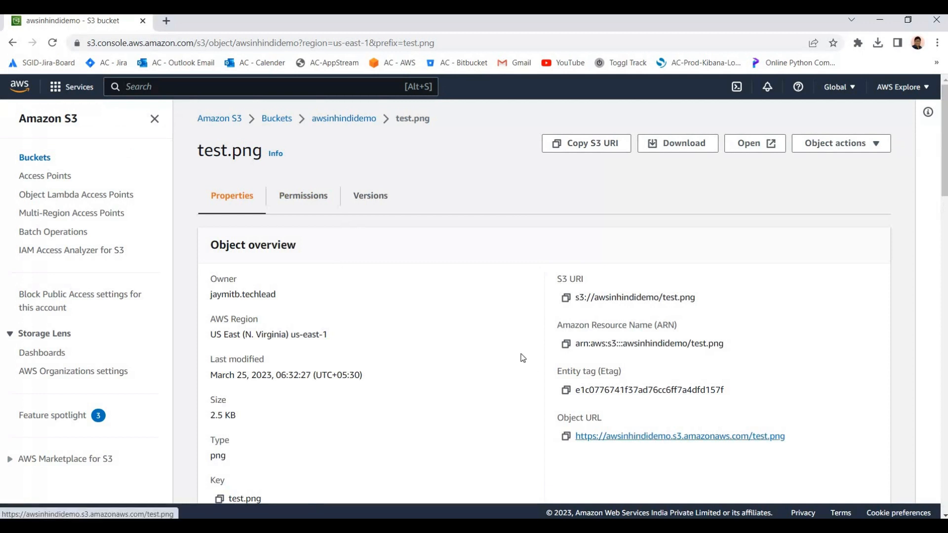
- Open test.png's object URL in a separate browser tab, read the response and return to the S3 console
left_click(202, 24)
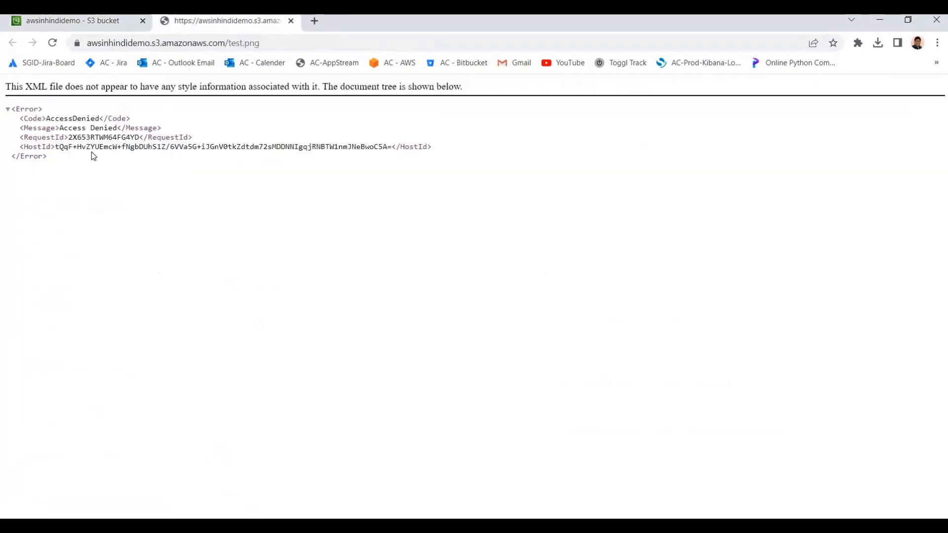
left_click_drag(20, 119, 67, 108)
left_click(102, 91)
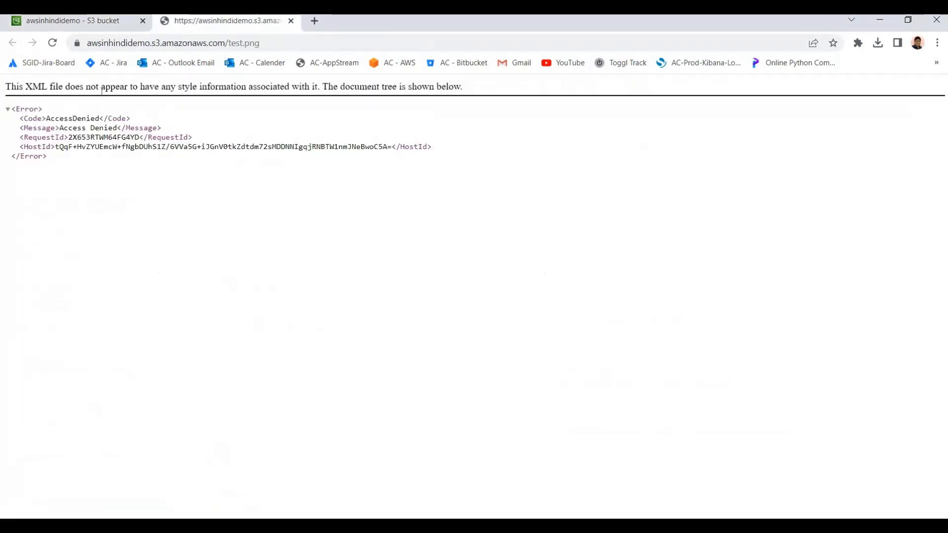
left_click(88, 22)
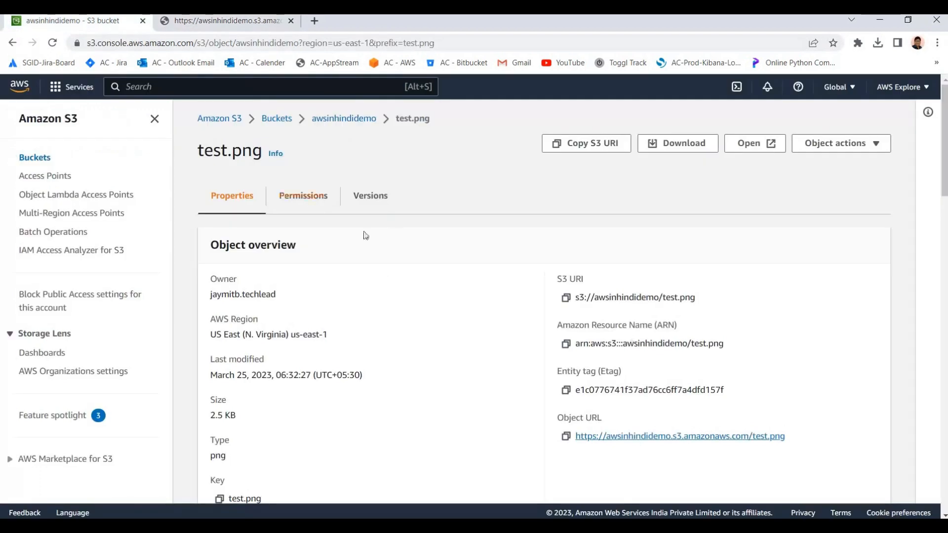
- Go back to the awsinhindidemo bucket and bring up the Block public access settings in its permissions
left_click(337, 124)
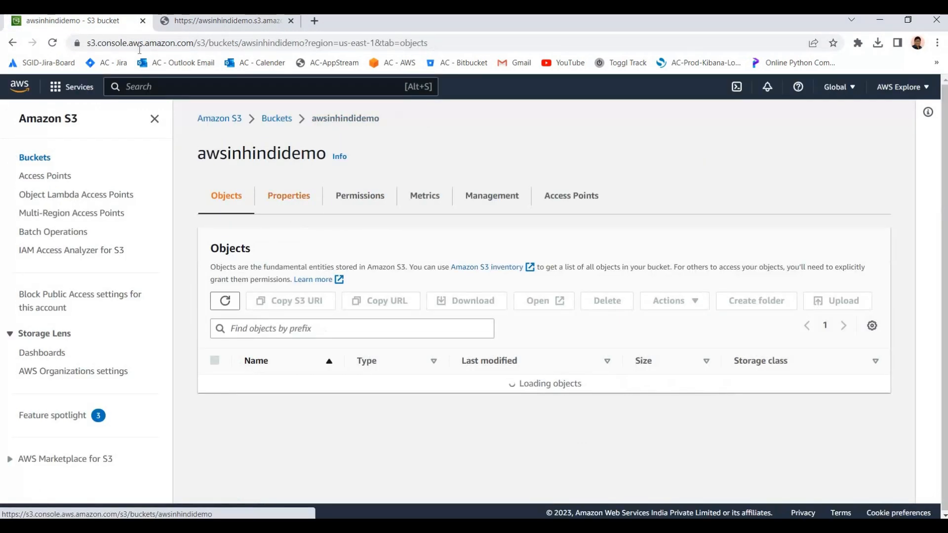
left_click(212, 22)
left_click(94, 22)
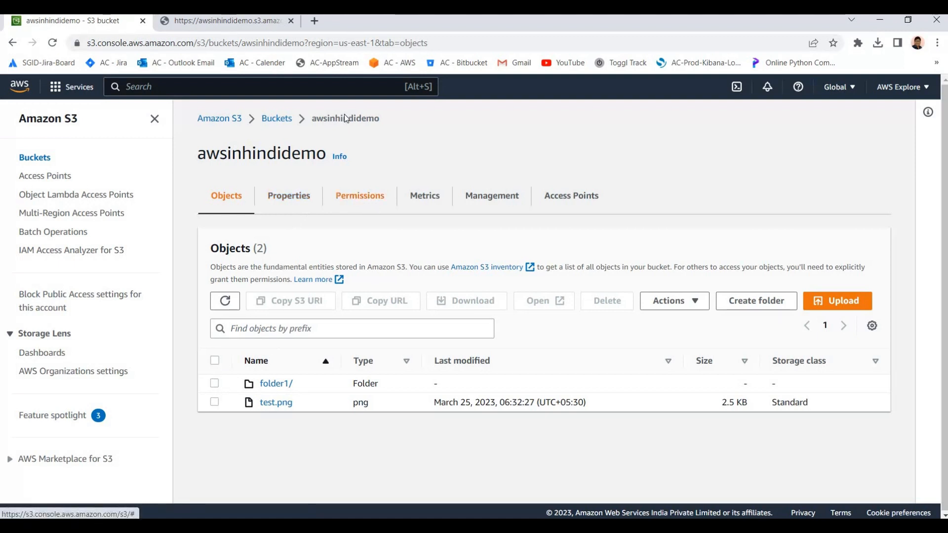
left_click(353, 199)
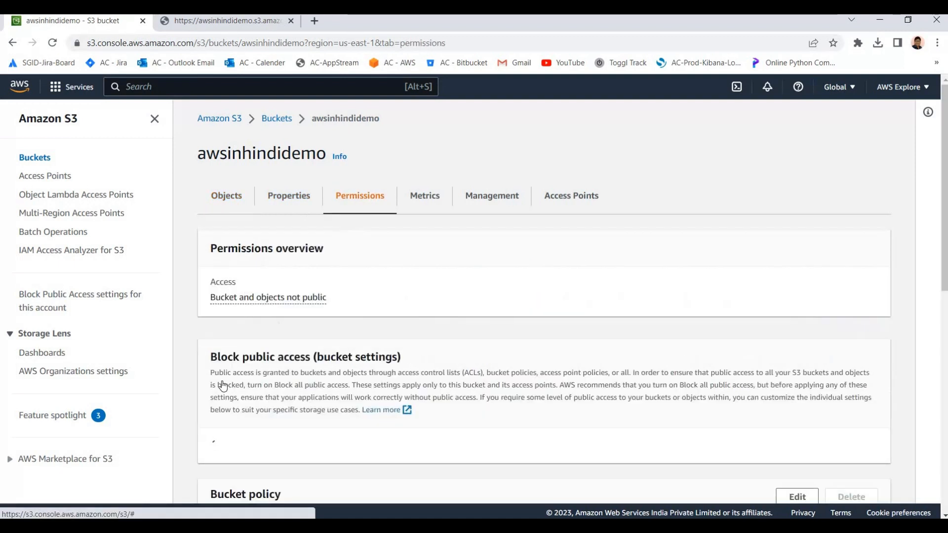
scroll(204, 345, "down", 3)
left_click_drag(290, 340, 234, 311)
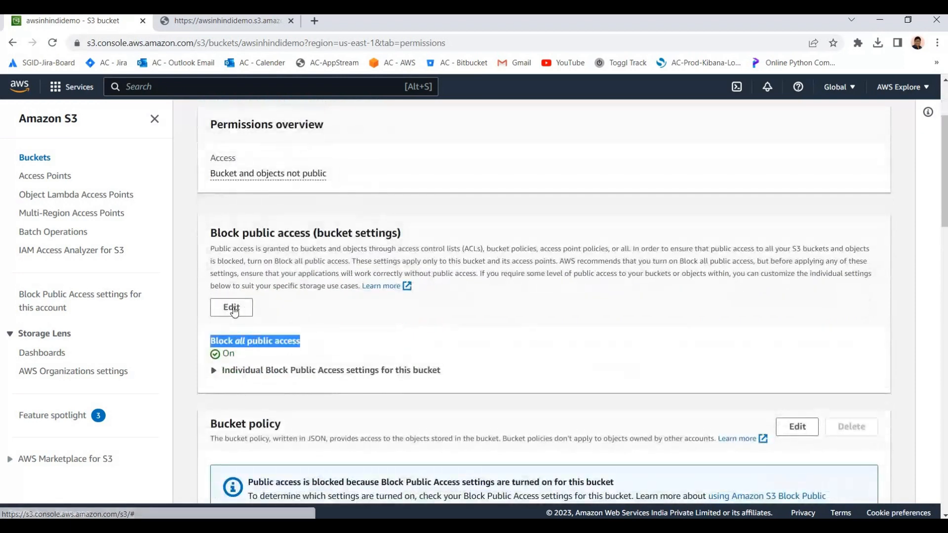
- Turn off Block all public access for the bucket, save the change and approve it by entering confirm
left_click(233, 310)
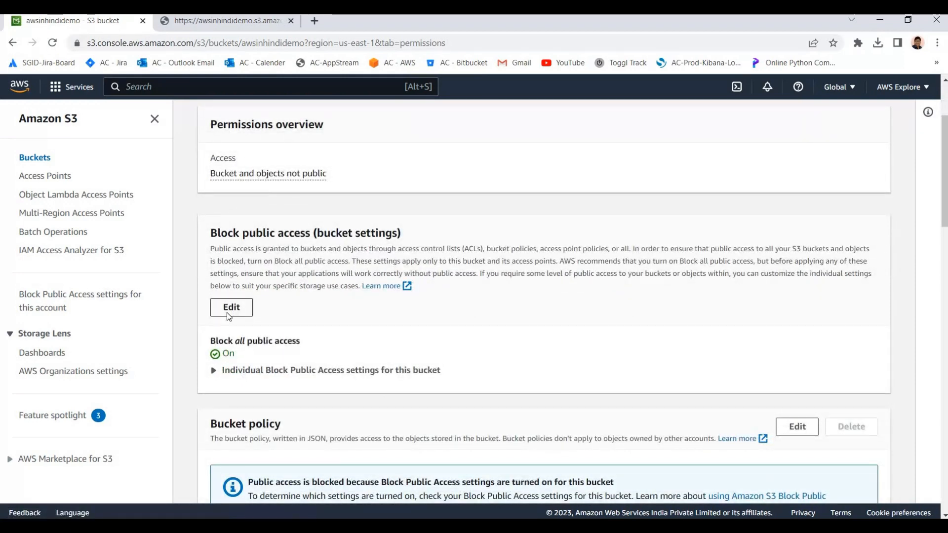
left_click(228, 310)
left_click(213, 297)
scroll(217, 296, "down", 1)
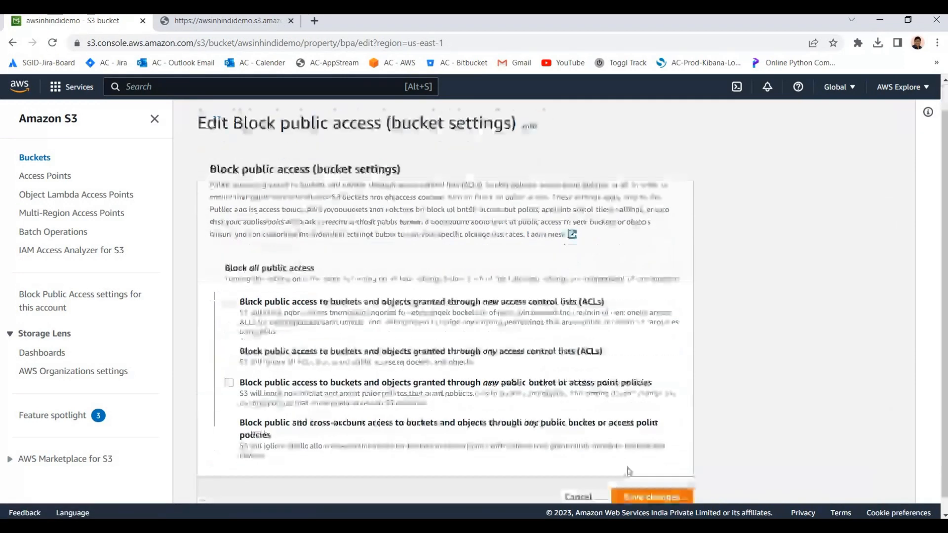
left_click(647, 486)
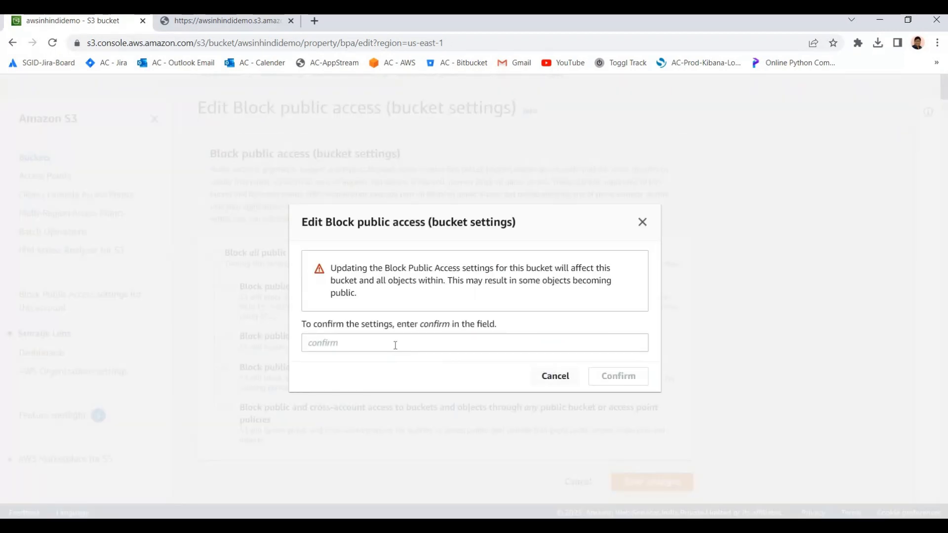
left_click(395, 345)
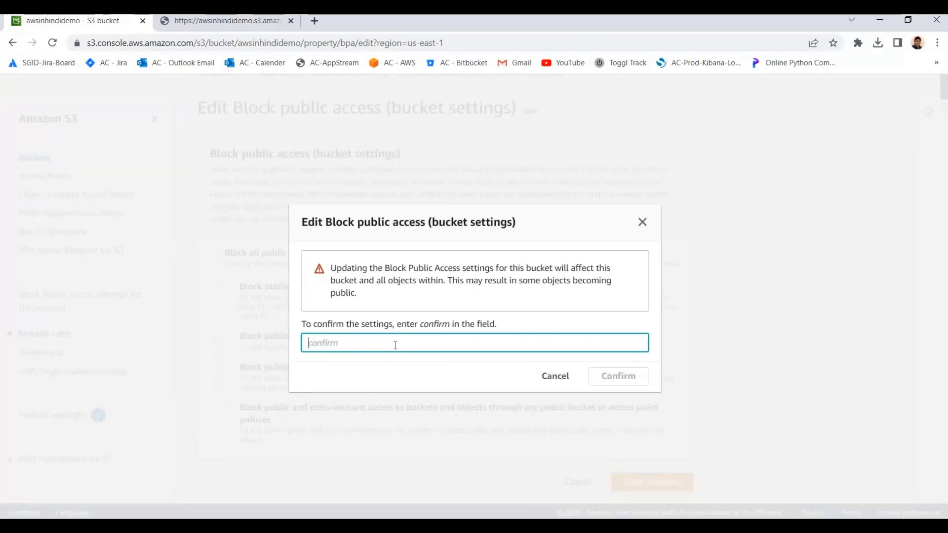
type("confirm")
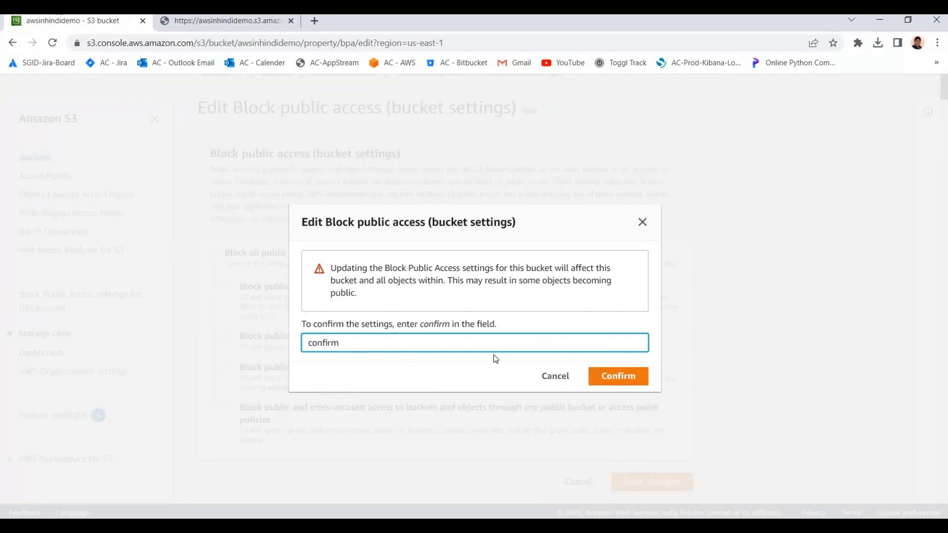
key("Return")
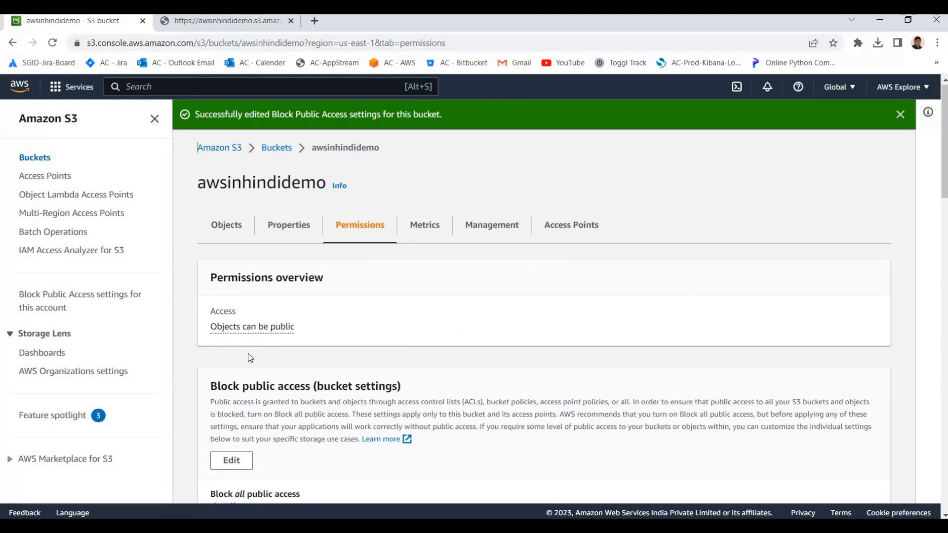
- Check the bucket's access settings, reload test.png's object URL in its browser tab and return to the S3 console
scroll(211, 299, "down", 4)
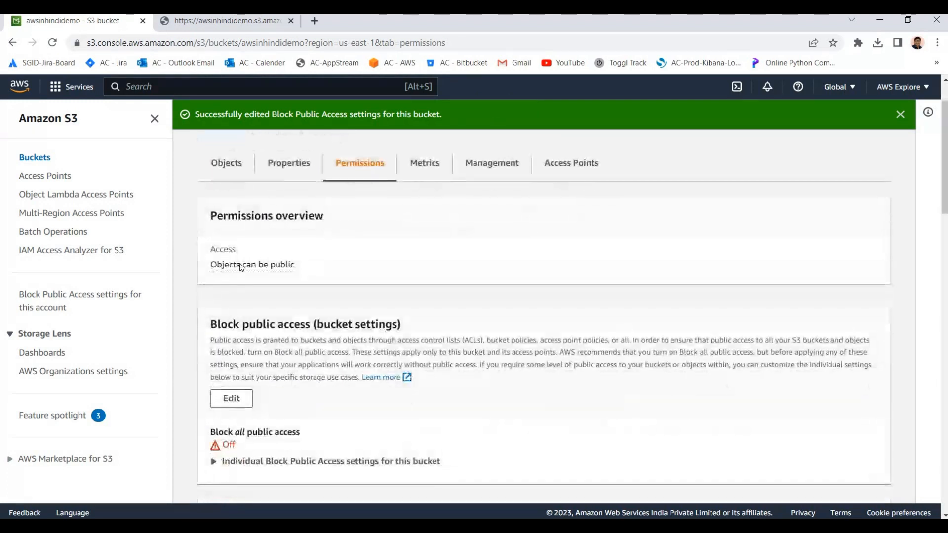
left_click(212, 20)
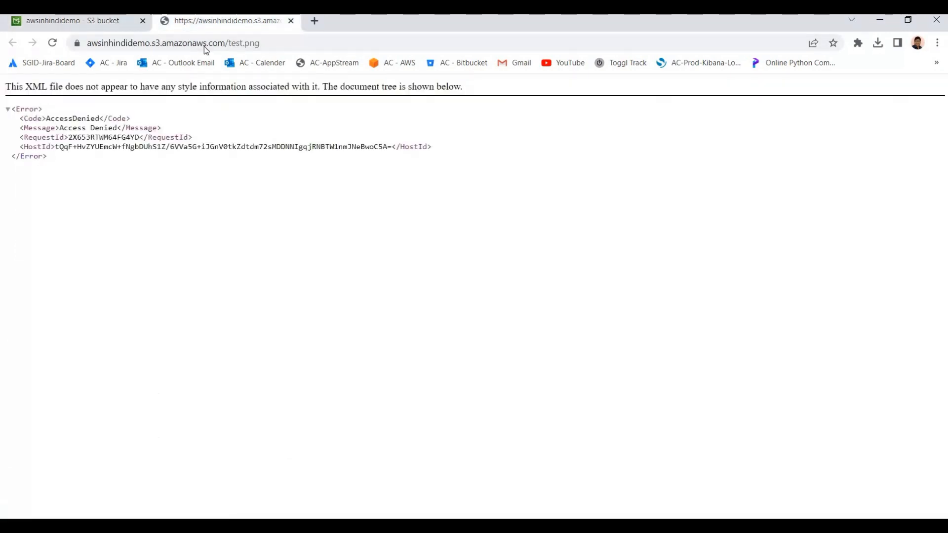
left_click(118, 43)
key("Return")
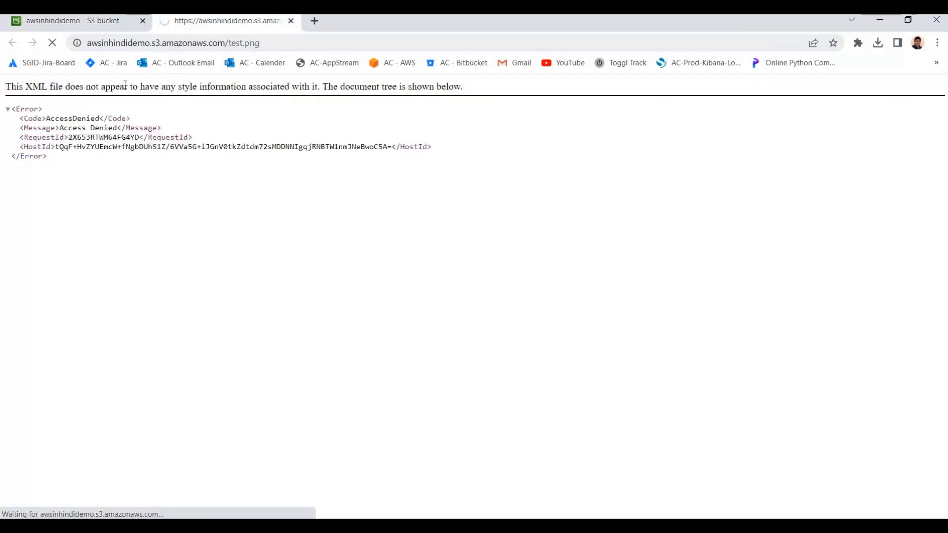
key("ctrl+shift+Tab")
- Edit the bucket policy, pasting the JSON copied from the text editor that allows s3:GetObject for all principals on arn:aws:s3:::awsinhindidemo/*
scroll(296, 277, "down", 4)
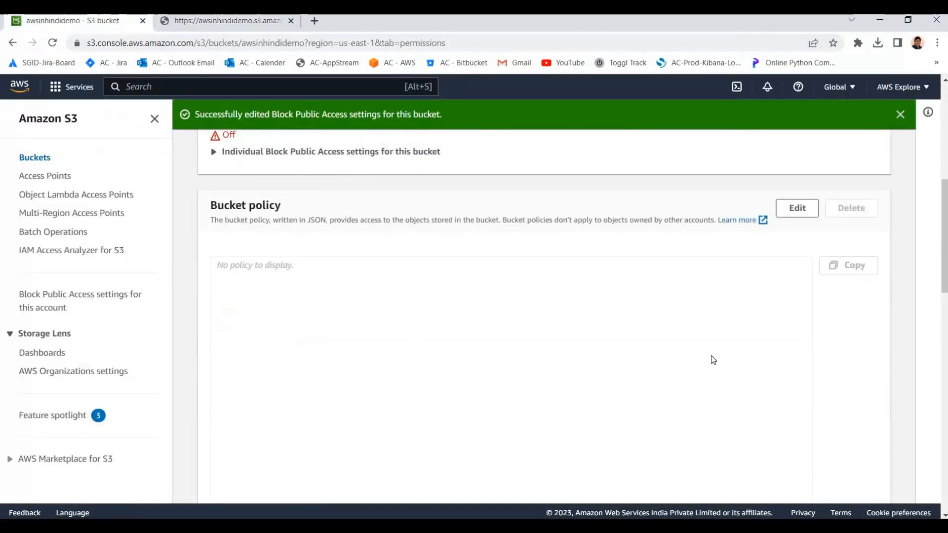
scroll(674, 364, "up", 3)
left_click(796, 333)
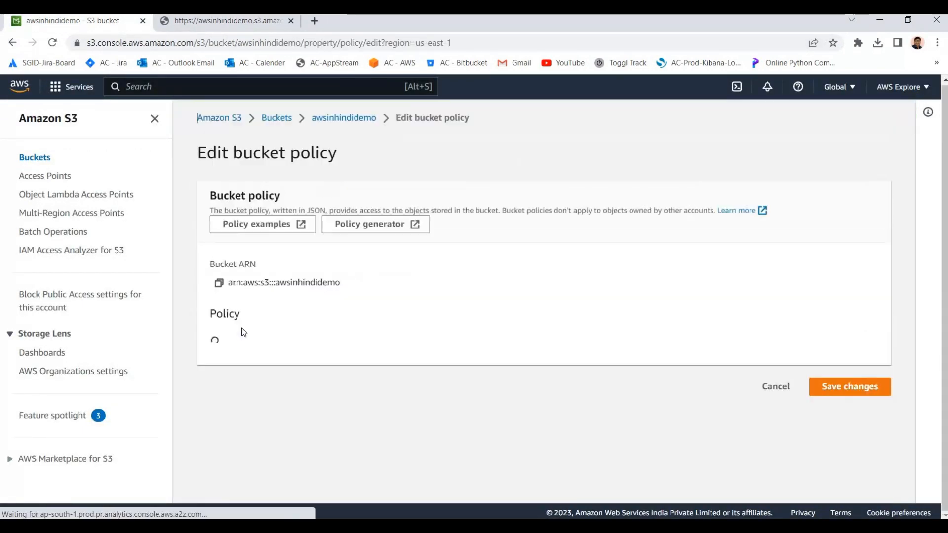
scroll(346, 371, "down", 3)
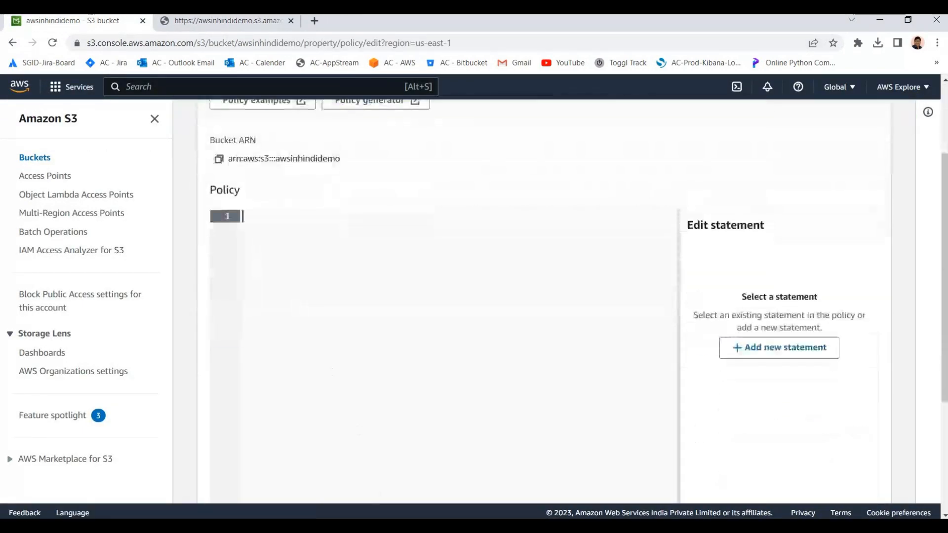
left_click(375, 526)
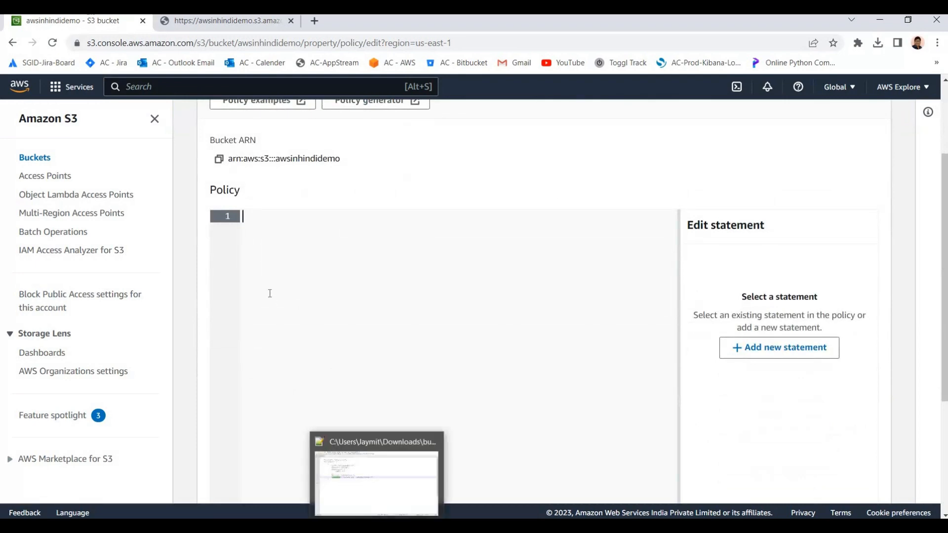
left_click(269, 293)
key("ctrl+a")
key("ctrl+c")
key("alt+Tab")
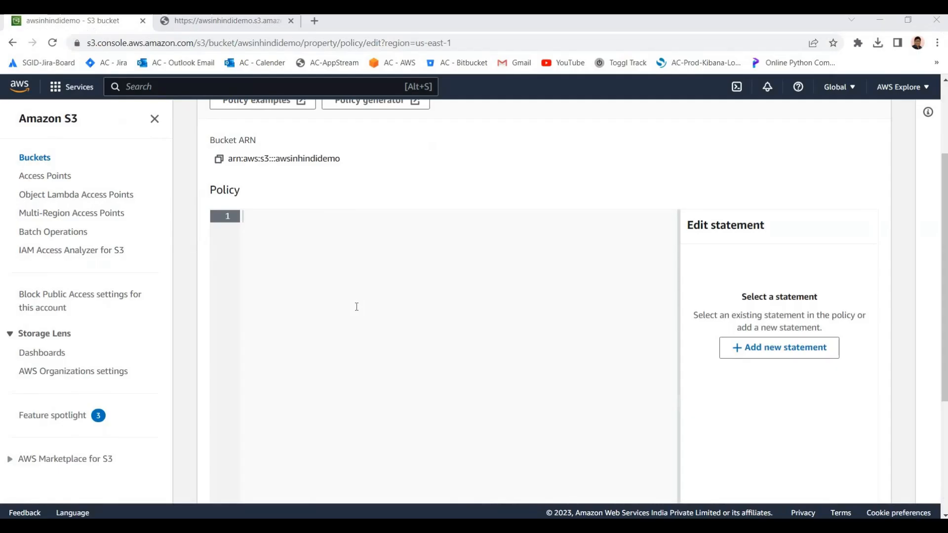
key("ctrl+v")
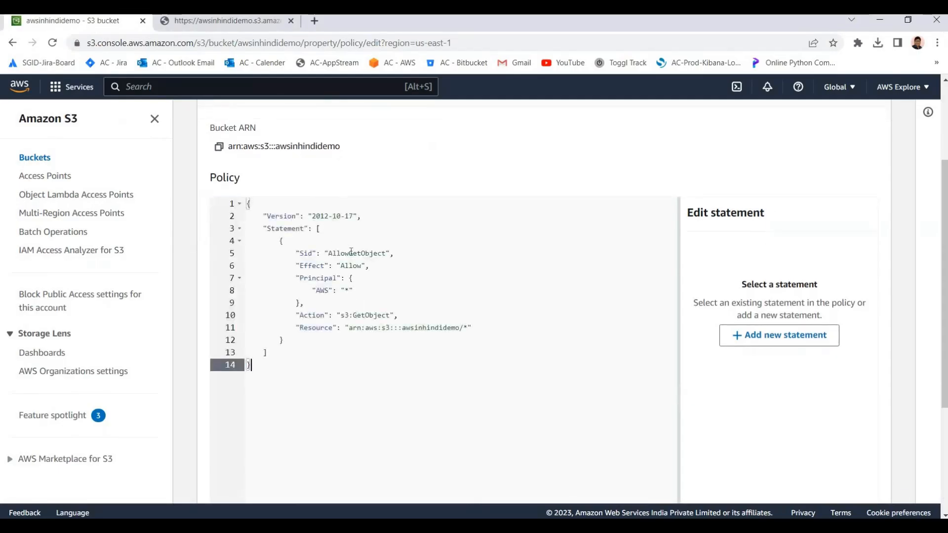
- Examine the Effect, Principal, Action and Resource entries of the AllowGetObject statement in the bucket policy
left_click(308, 267)
double_click(344, 266)
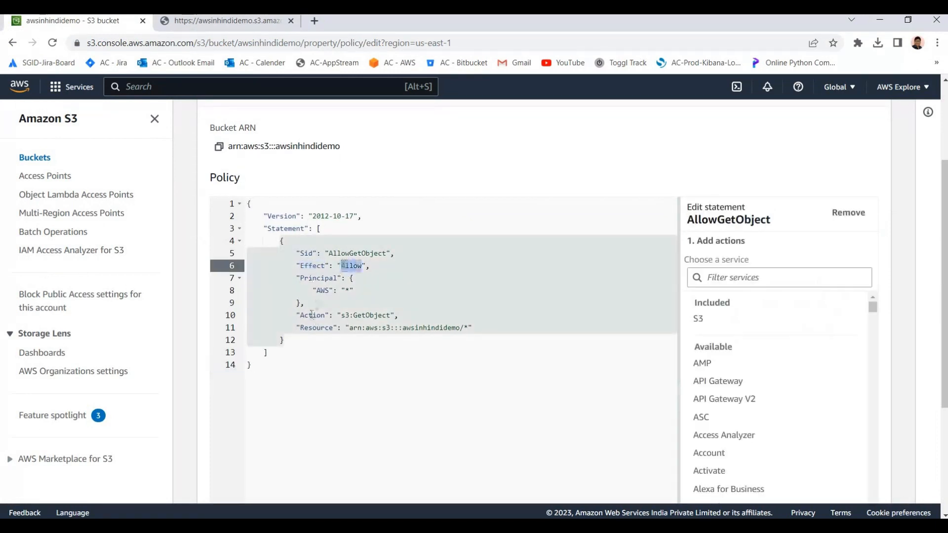
double_click(311, 278)
double_click(311, 315)
left_click(413, 314)
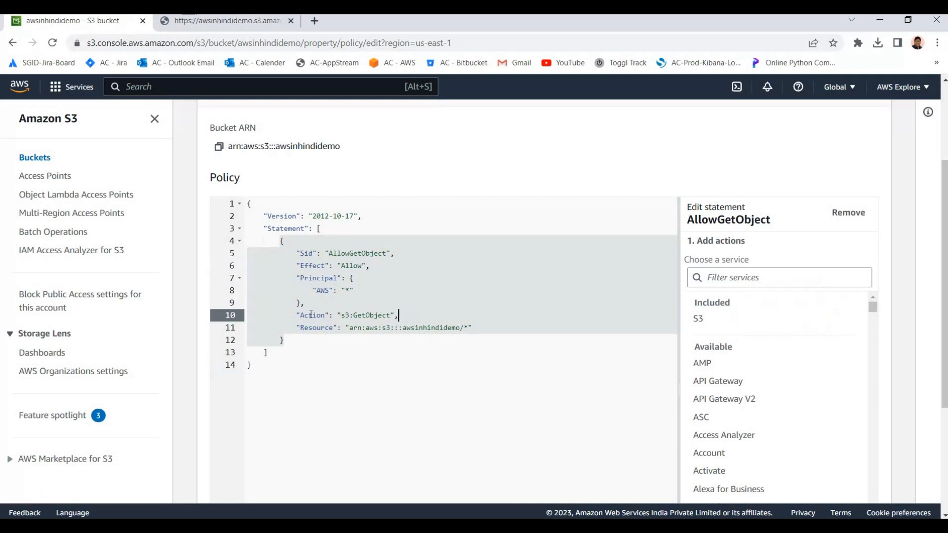
left_click_drag(413, 314, 473, 327)
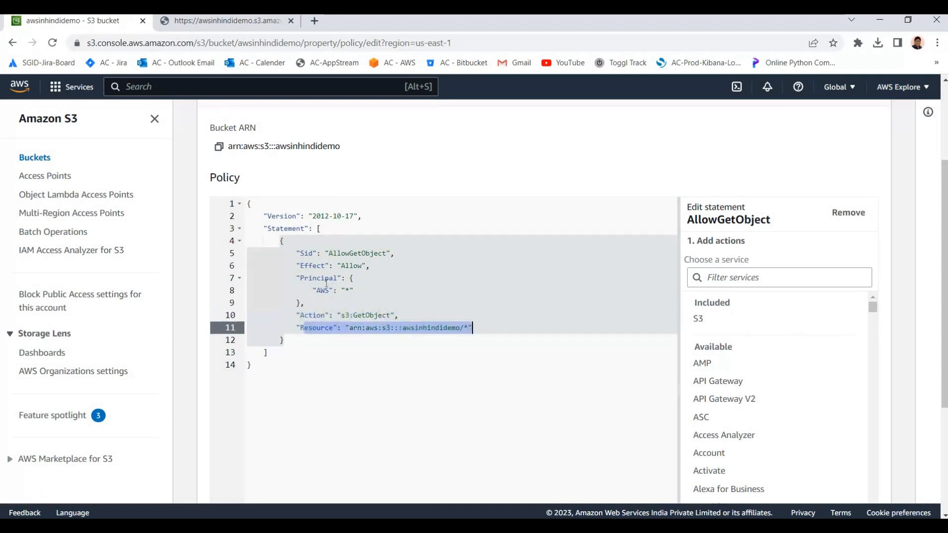
left_click(425, 315)
- Compare the bucket name in the Bucket ARN with the policy's Resource entry and look over the whole statement
scroll(390, 291, "up", 3)
double_click(417, 296)
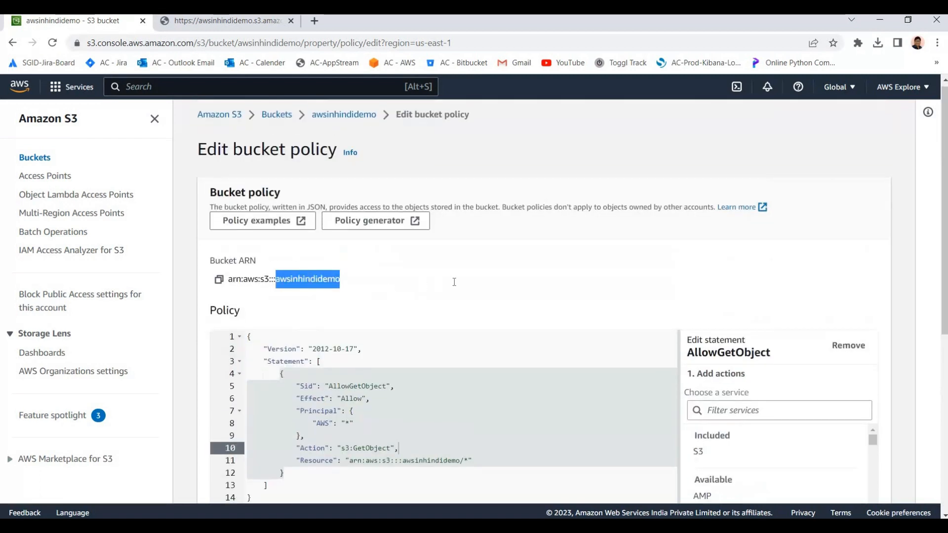
scroll(454, 282, "down", 3)
left_click(426, 290)
scroll(263, 253, "up", 3)
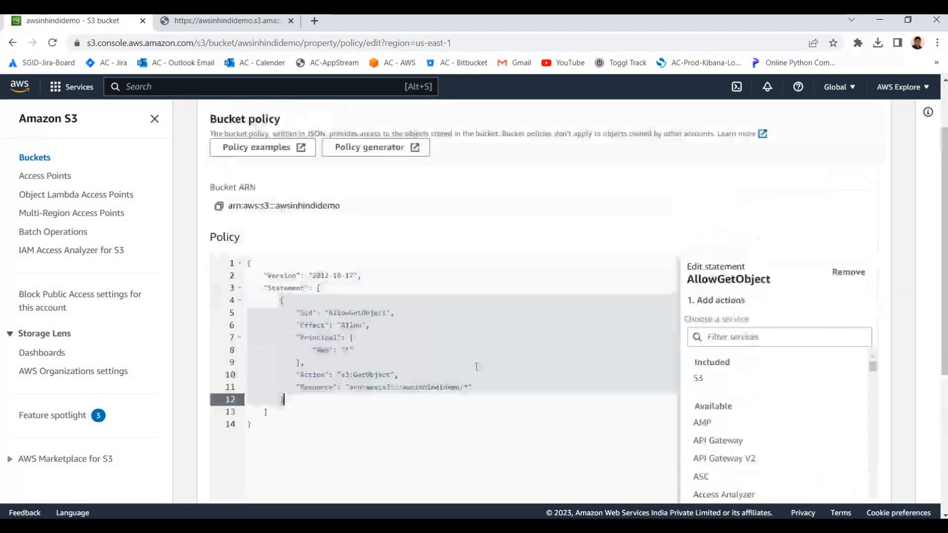
left_click(414, 303)
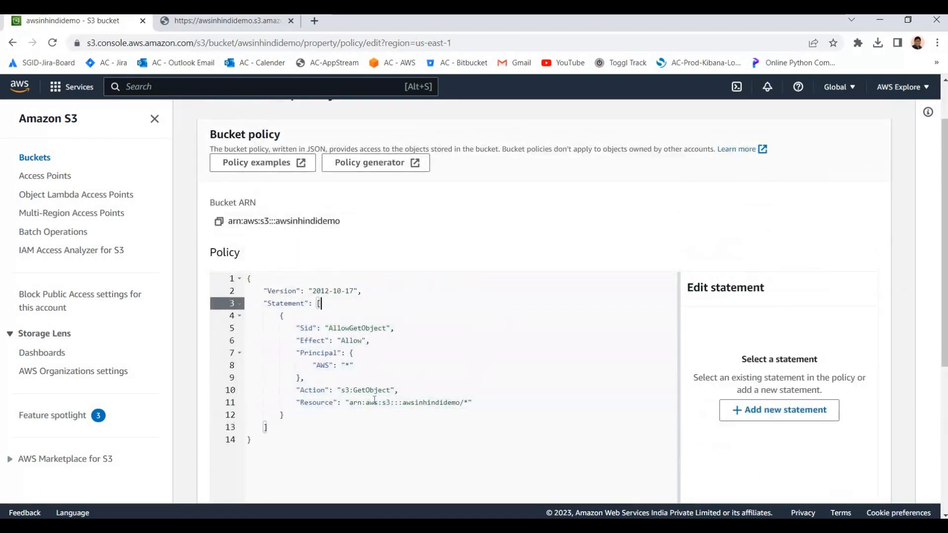
left_click(487, 389)
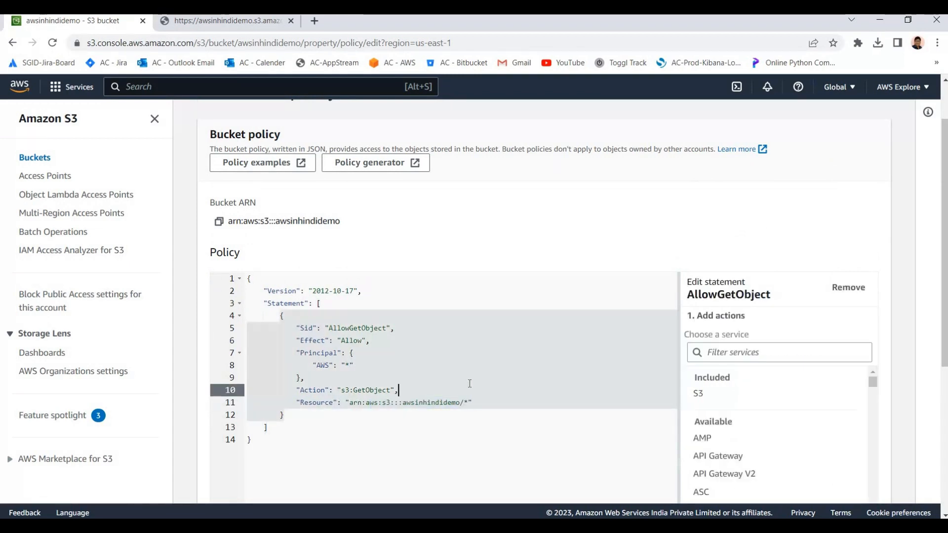
scroll(488, 376, "down", 4)
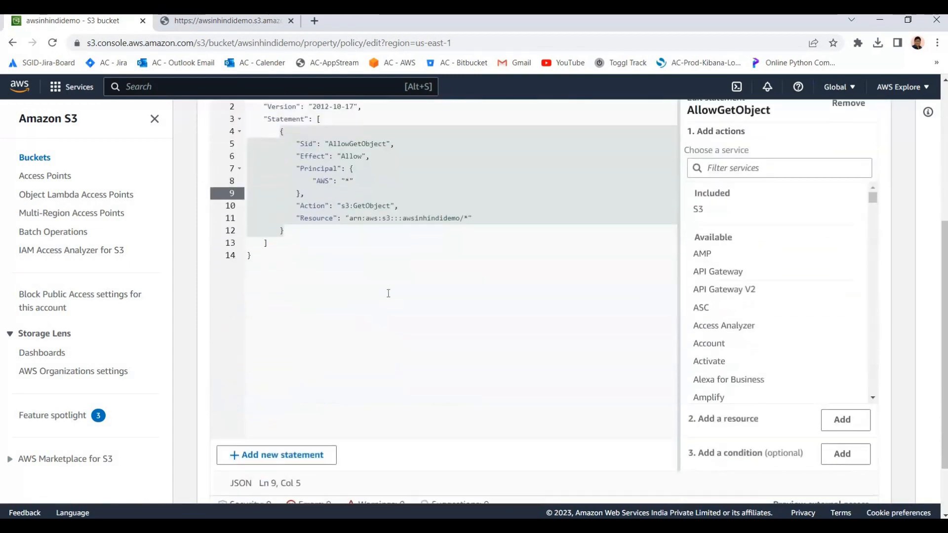
- Save the edited bucket policy of awsinhindidemo
left_click(392, 300)
scroll(818, 480, "up", 2)
scroll(819, 484, "down", 4)
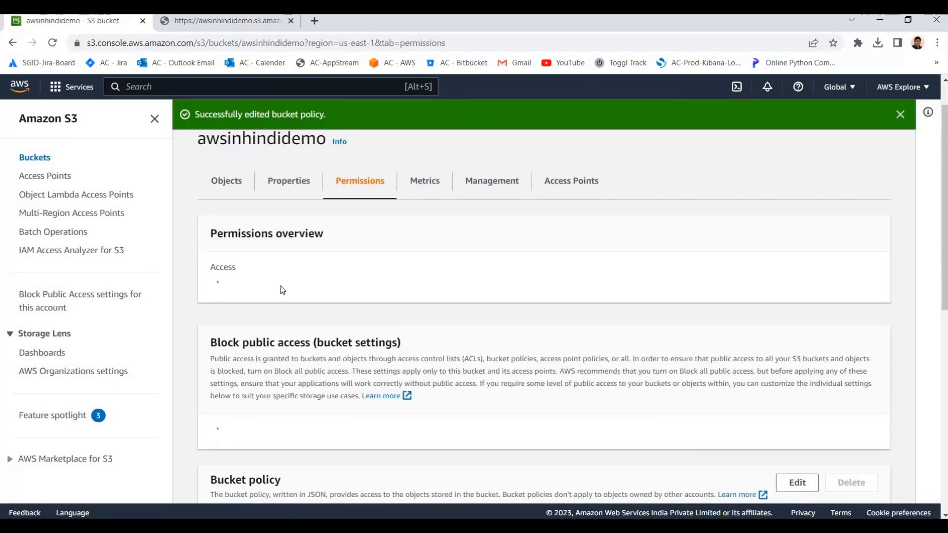
- Check the saved policy and the access status in the bucket's permissions overview and beneath the bucket name
scroll(277, 289, "down", 7)
scroll(208, 257, "up", 4)
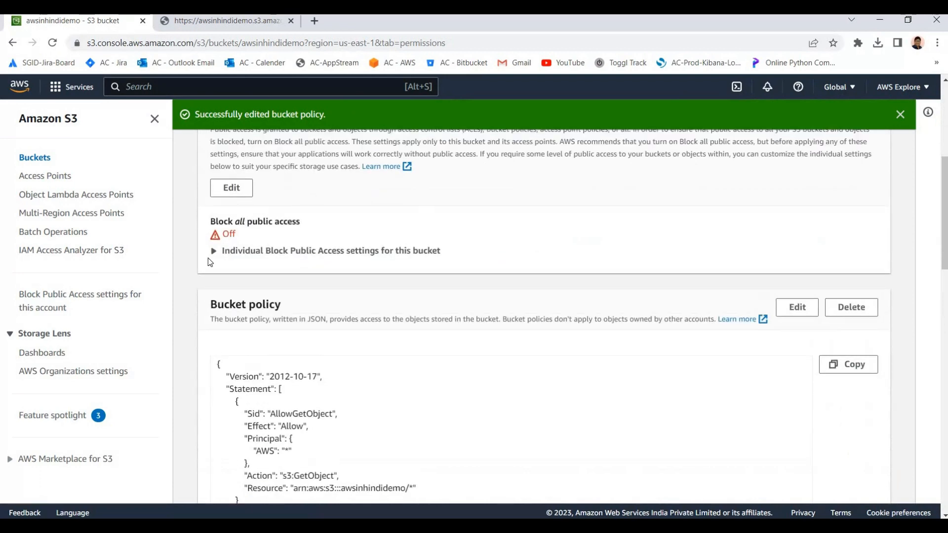
left_click_drag(269, 209, 210, 209)
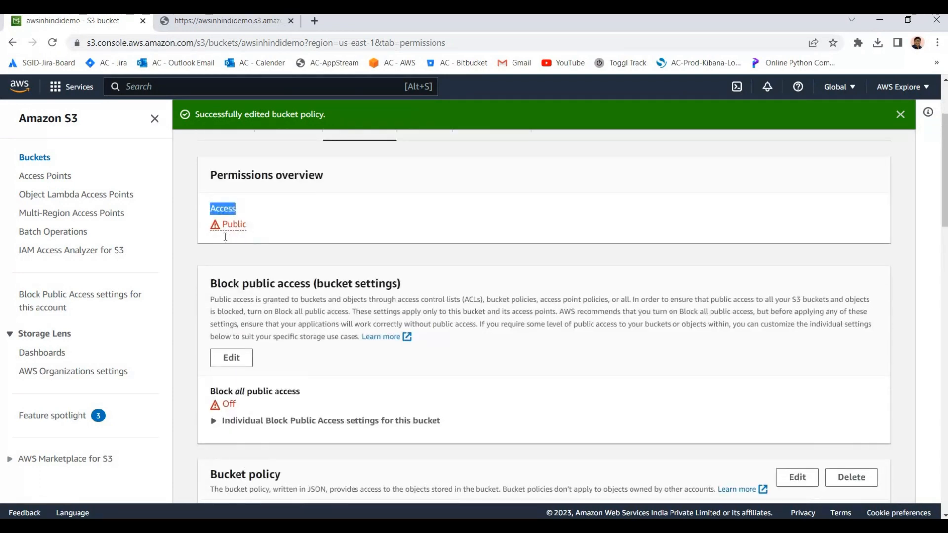
scroll(315, 281, "up", 1)
left_click(315, 283)
left_click_drag(315, 282, 230, 215)
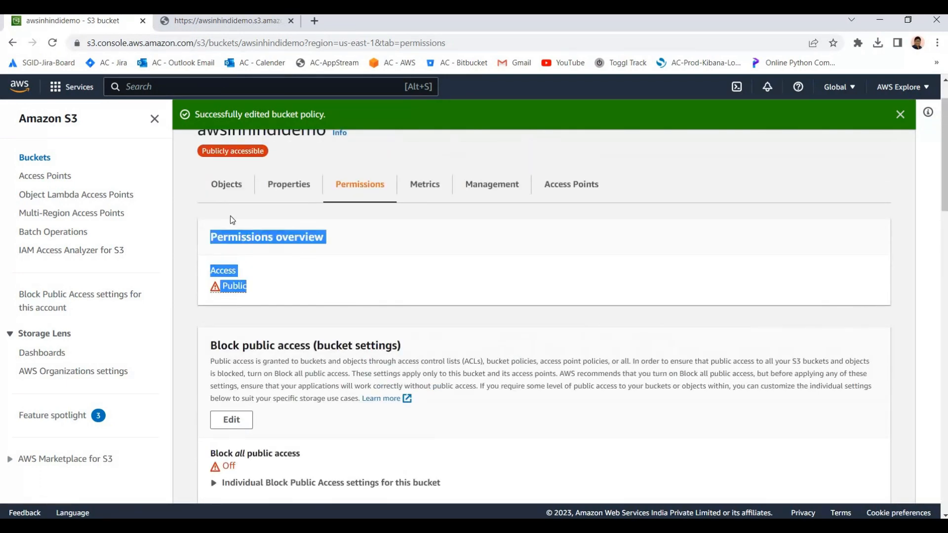
left_click(200, 205)
scroll(199, 205, "up", 1)
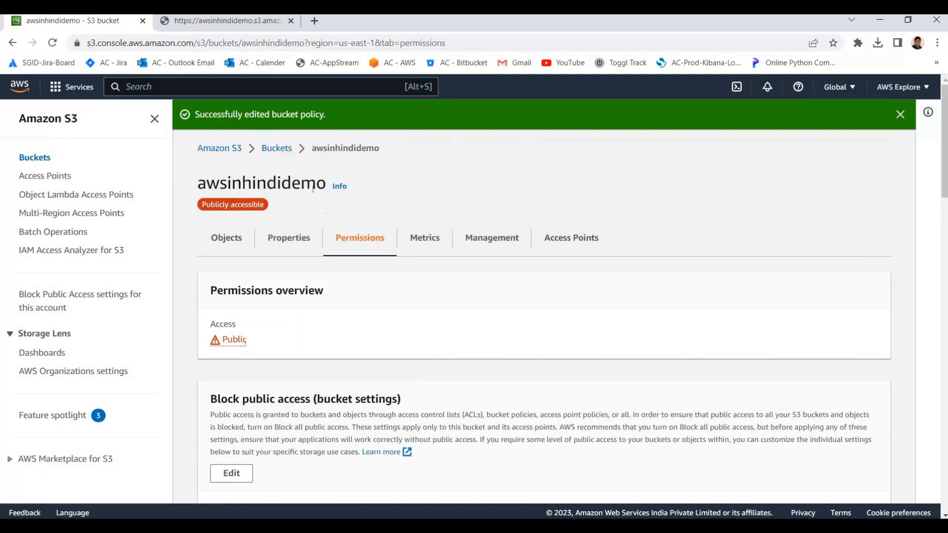
- Return to the bucket list, open the awsinhindidemo bucket and open its test.png object
left_click_drag(280, 153, 353, 153)
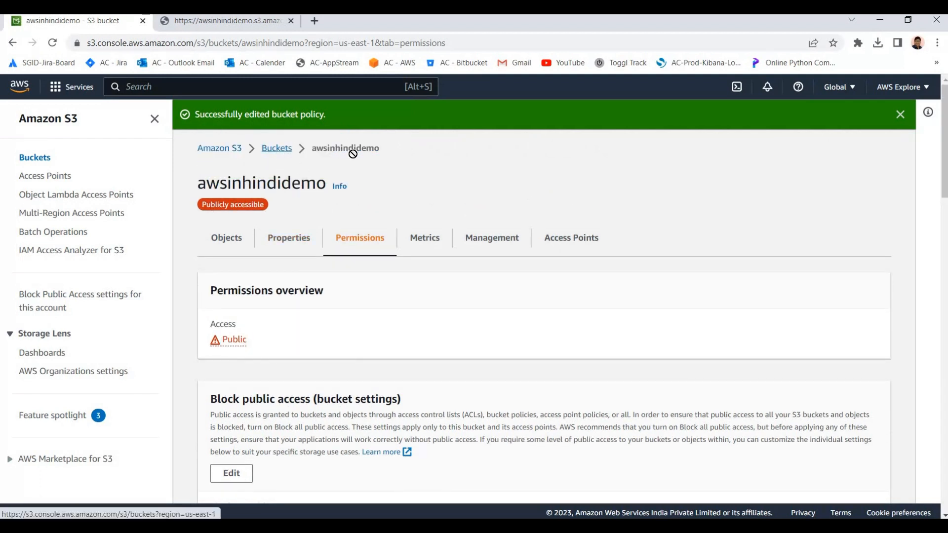
left_click_drag(288, 150, 290, 148)
left_click(285, 153)
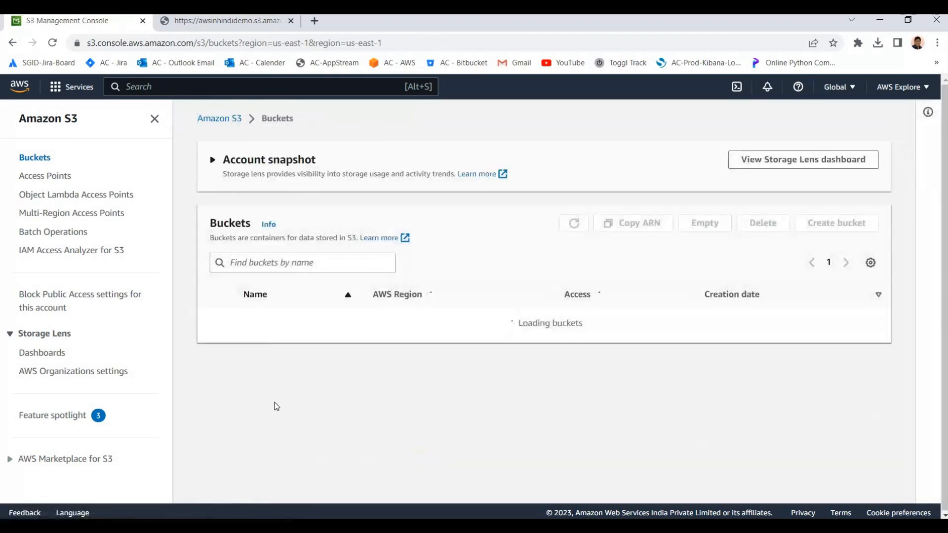
left_click(275, 394)
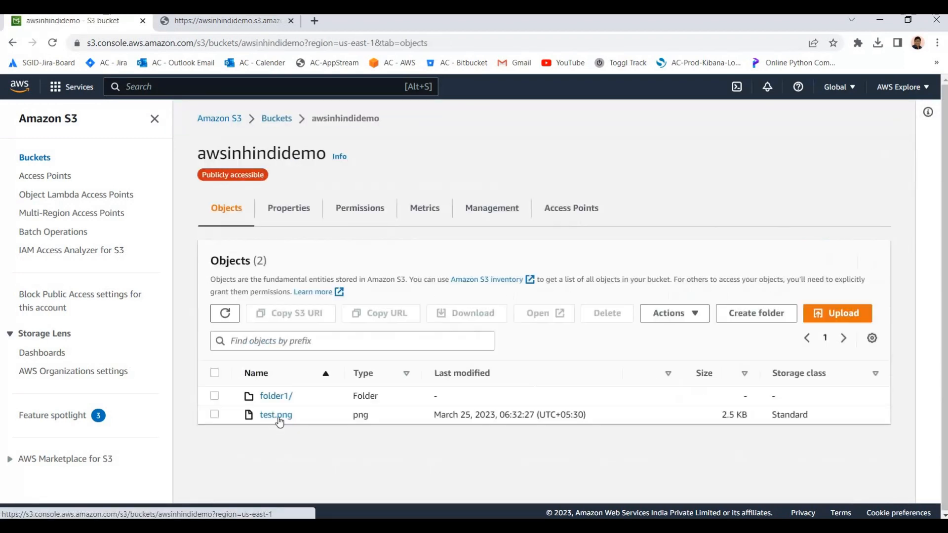
left_click(277, 415)
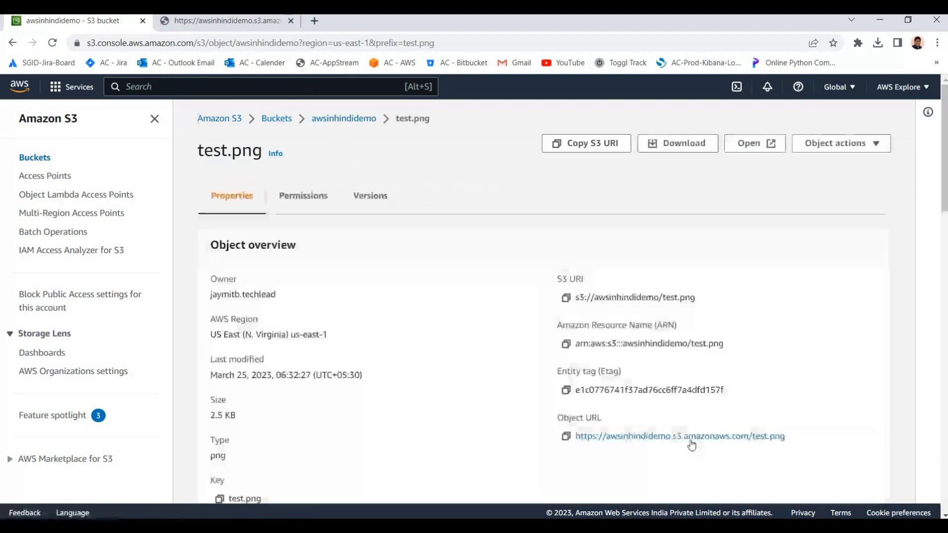
- Open test.png's object URL in a new browser tab, view the image, close that tab and return to the S3 console
left_click(691, 437)
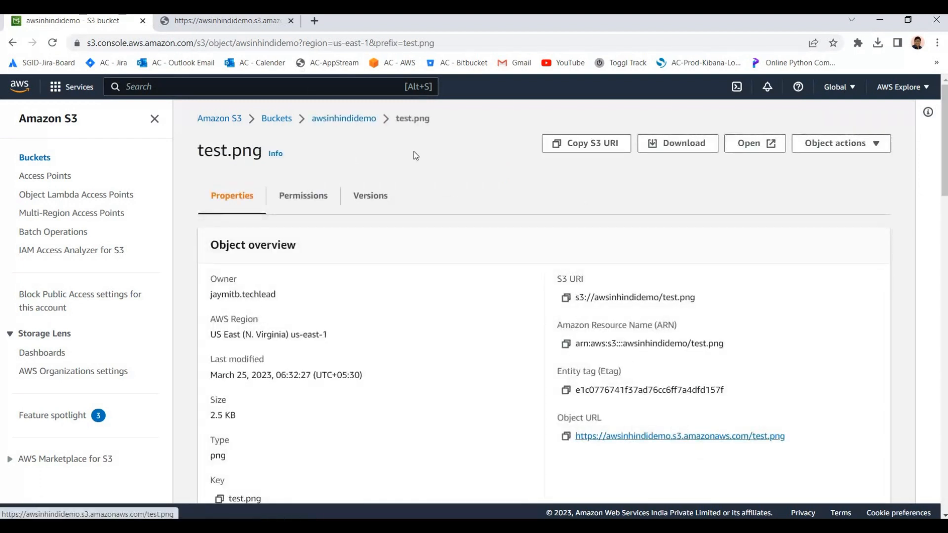
left_click(352, 21)
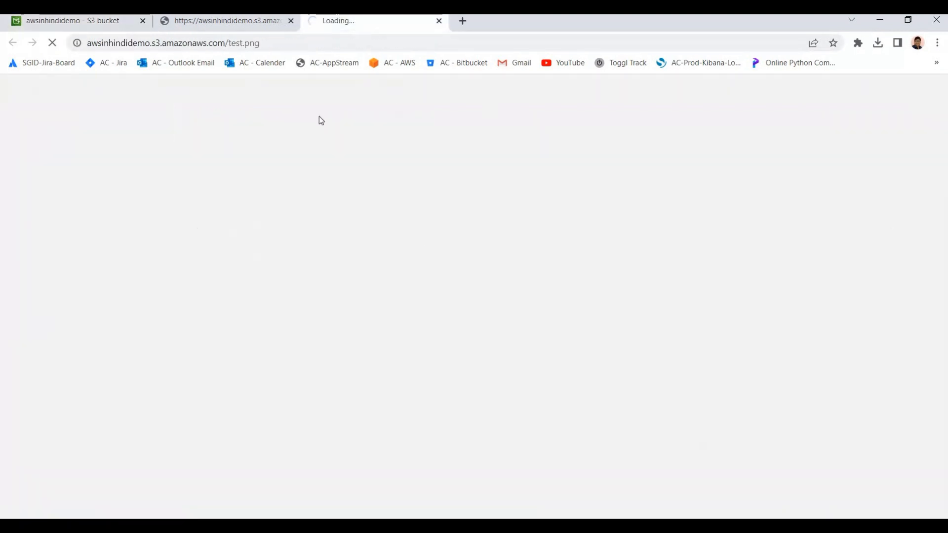
left_click(103, 37)
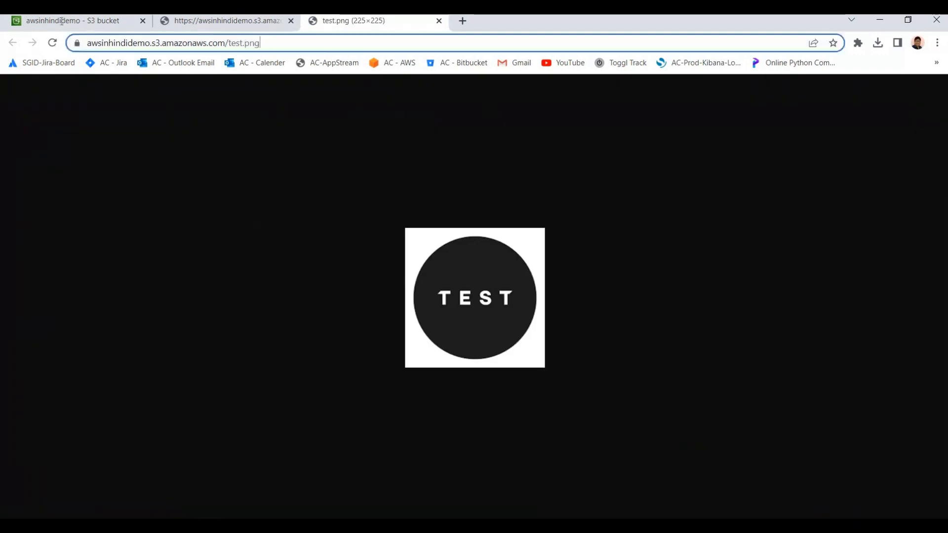
left_click(395, 129)
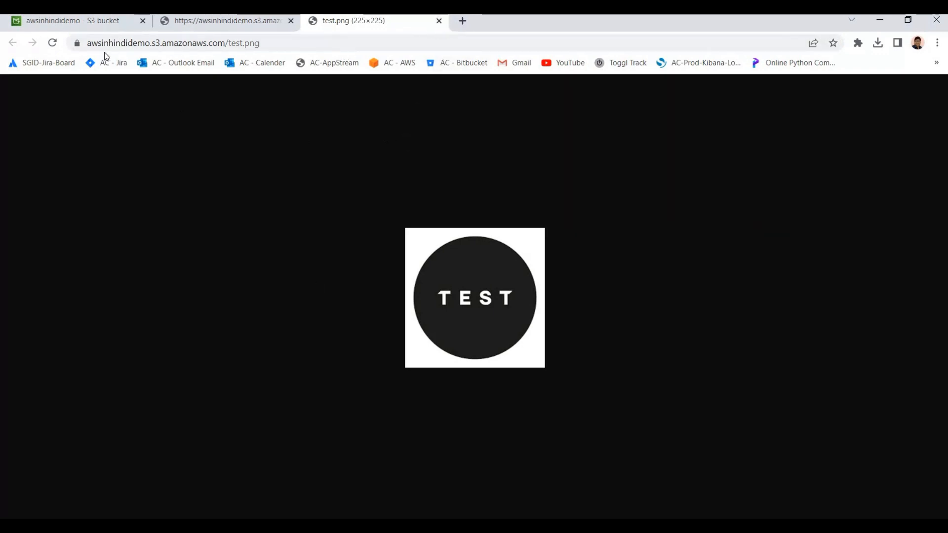
key("ctrl+w")
key("ctrl+1")
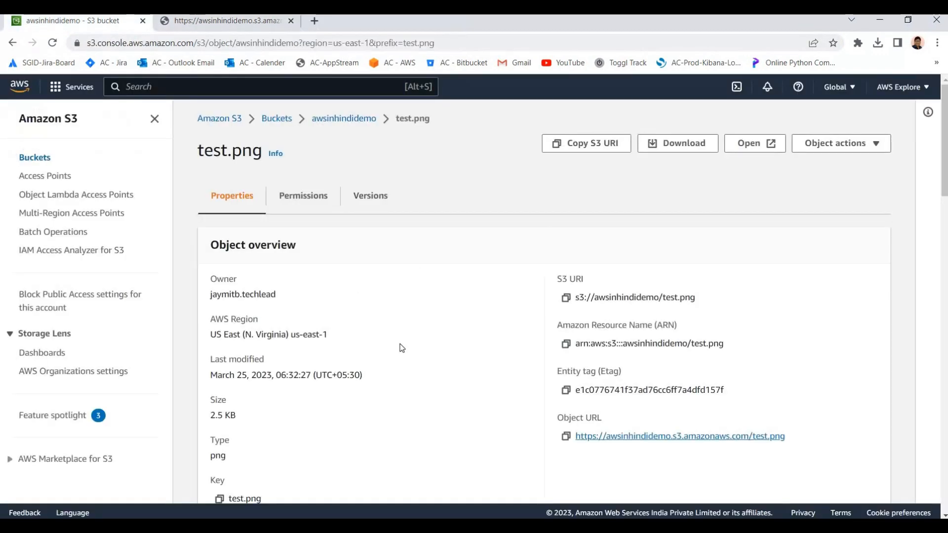
- Go back to the awsinhindidemo bucket's object list, open its upload page and look over the available sections
scroll(324, 187, "down", 3)
scroll(324, 187, "up", 3)
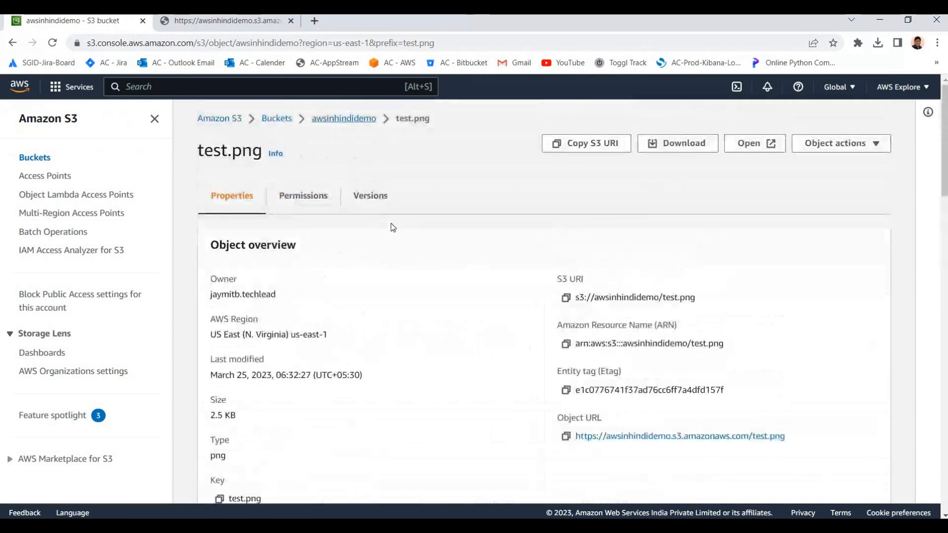
left_click(344, 119)
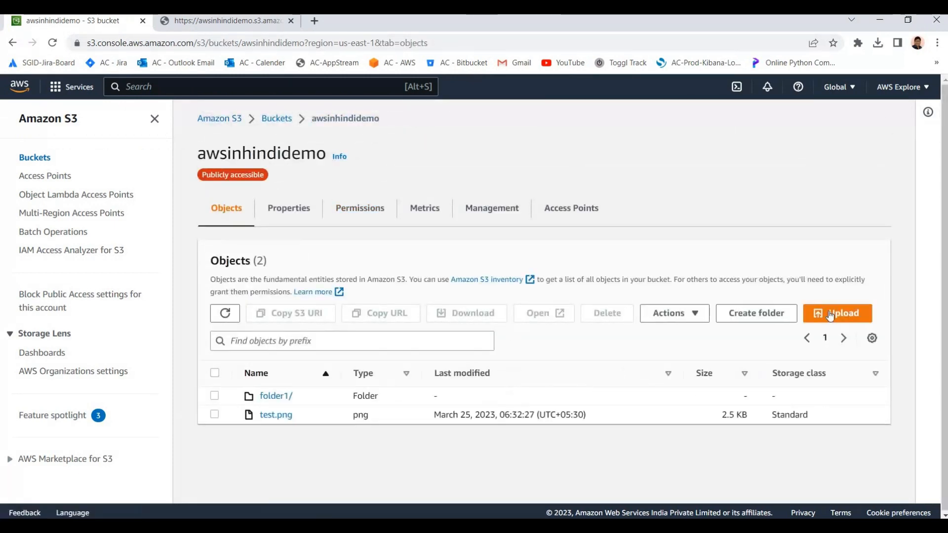
left_click(829, 316)
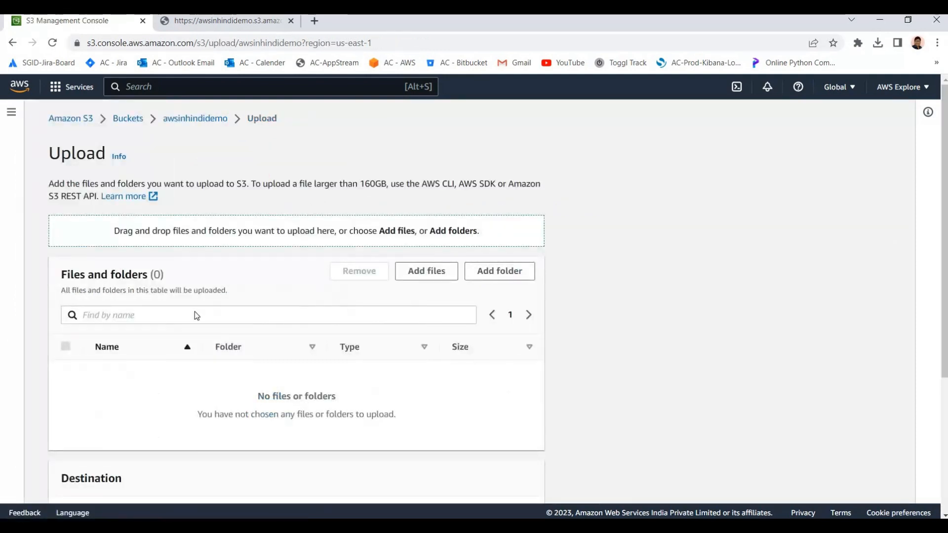
scroll(334, 275, "down", 4)
scroll(99, 313, "up", 5)
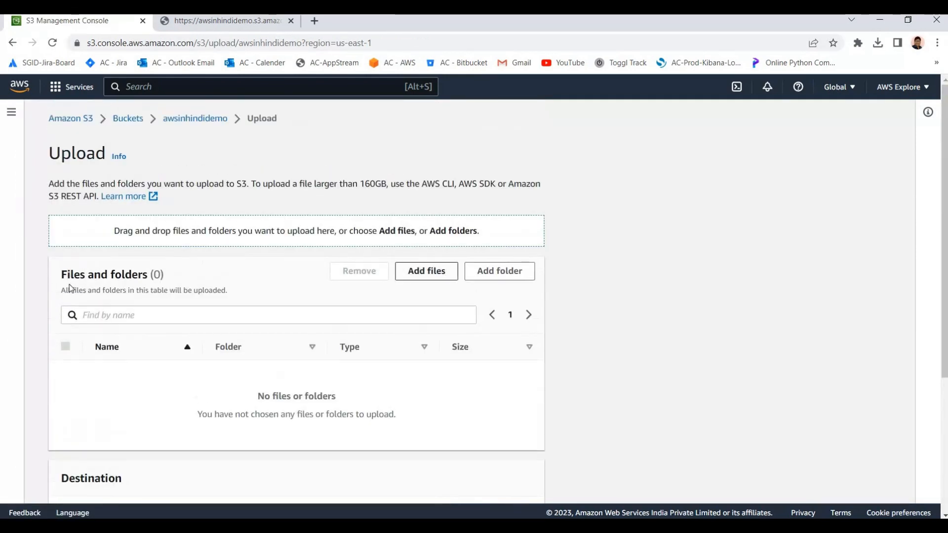
- Expand the upload's destination details and examine the Bucket Versioning, default encryption key type and Object Lock settings
scroll(66, 339, "down", 5)
left_click(67, 352)
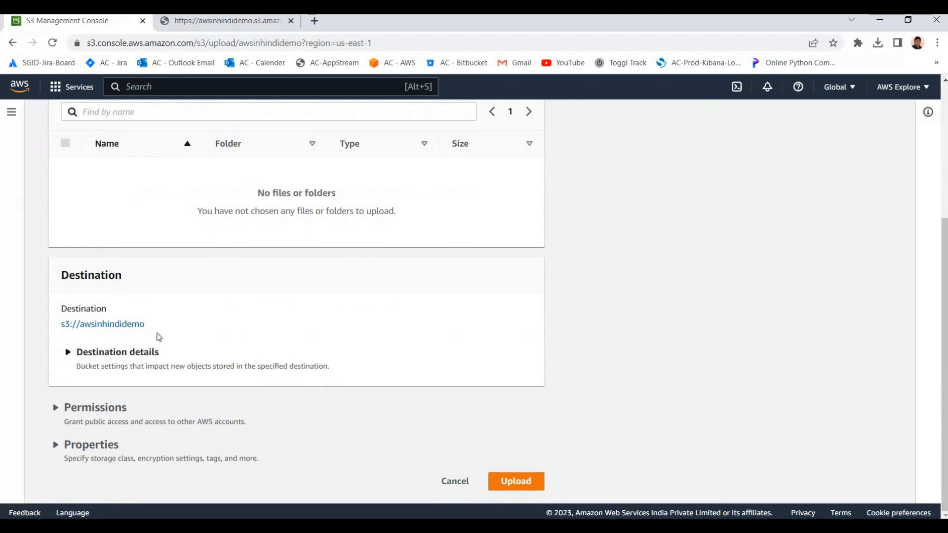
scroll(77, 238, "down", 3)
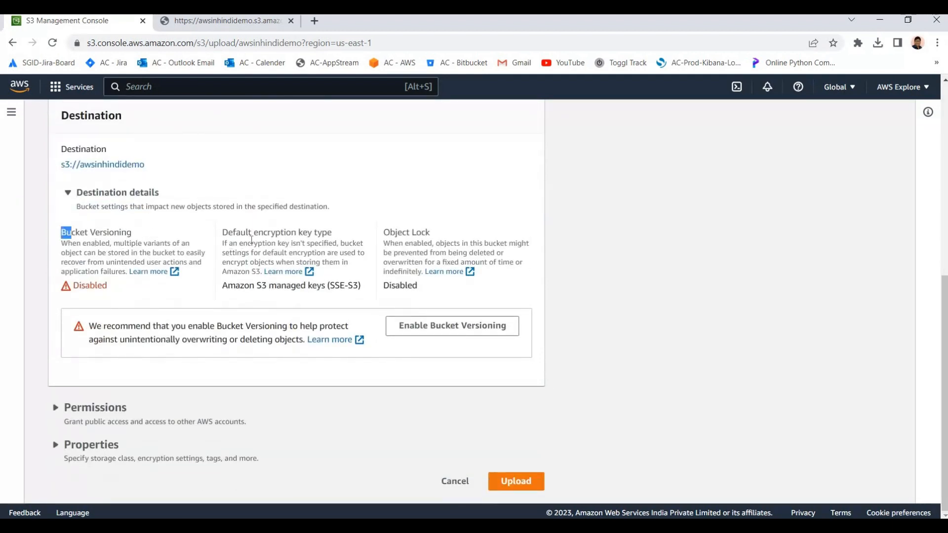
left_click_drag(60, 230, 145, 261)
left_click_drag(248, 232, 425, 233)
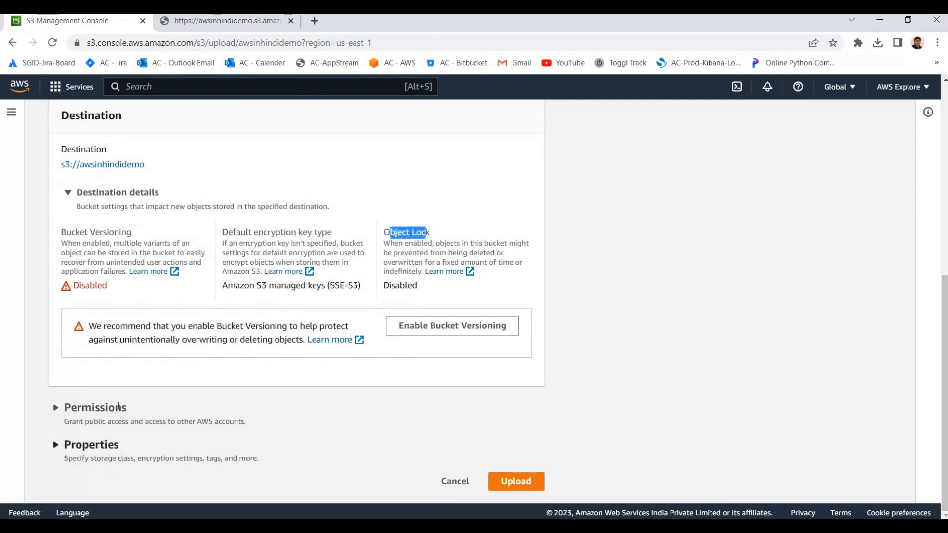
- Expand the upload's Properties and Permissions sections, read the Object Ownership note and collapse Permissions again
left_click(68, 444)
scroll(78, 206, "down", 5)
left_click(58, 164)
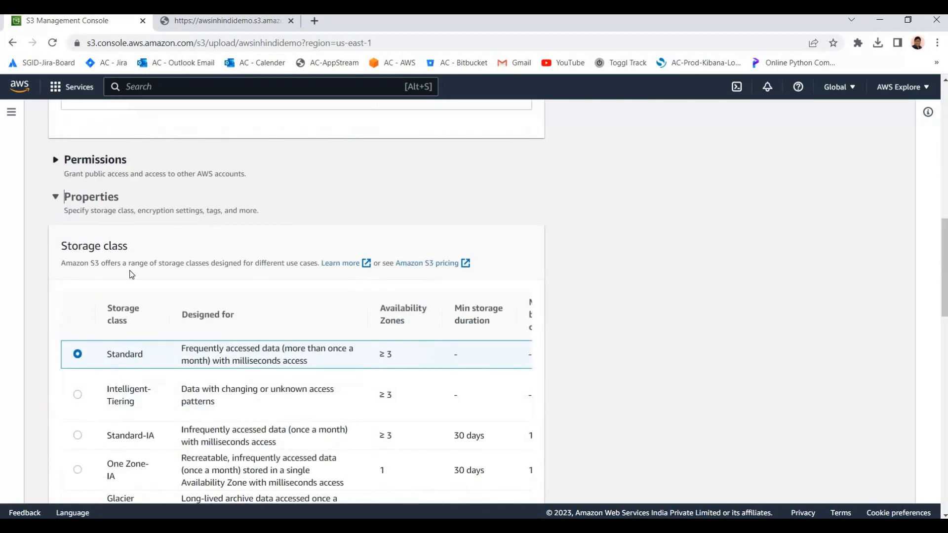
scroll(59, 190, "down", 1)
scroll(52, 164, "up", 1)
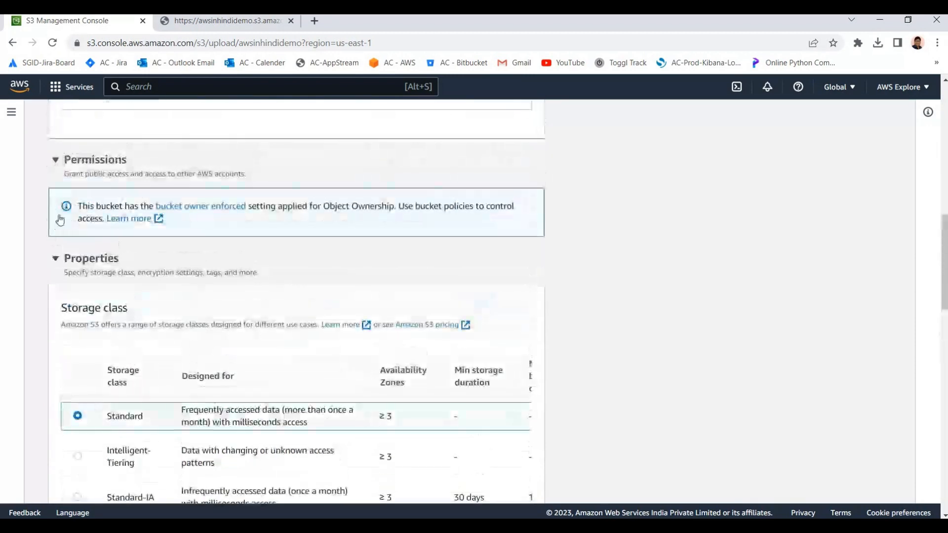
left_click(59, 160)
- Read through the upload's storage class options, including Glacier Flexible Retrieval and Glacier Deep Archive
scroll(282, 271, "down", 2)
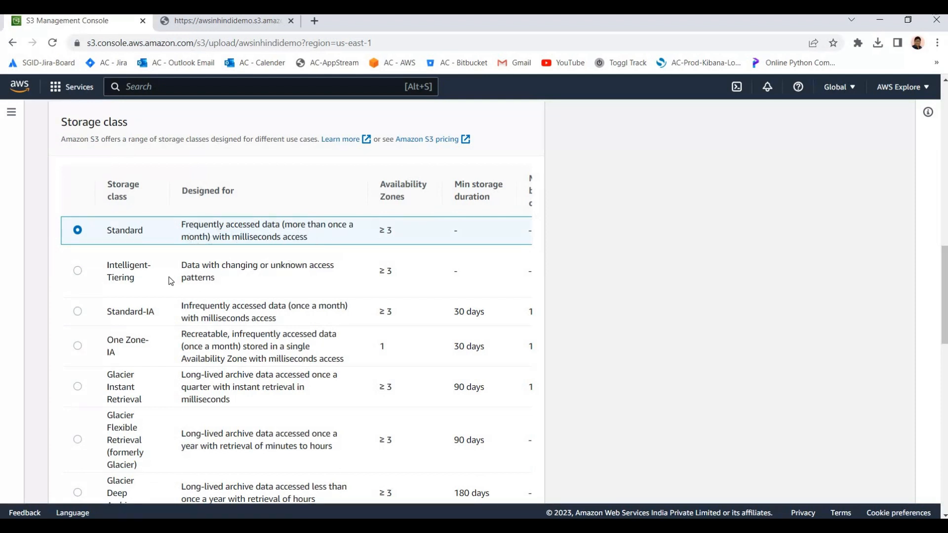
scroll(113, 230, "down", 1)
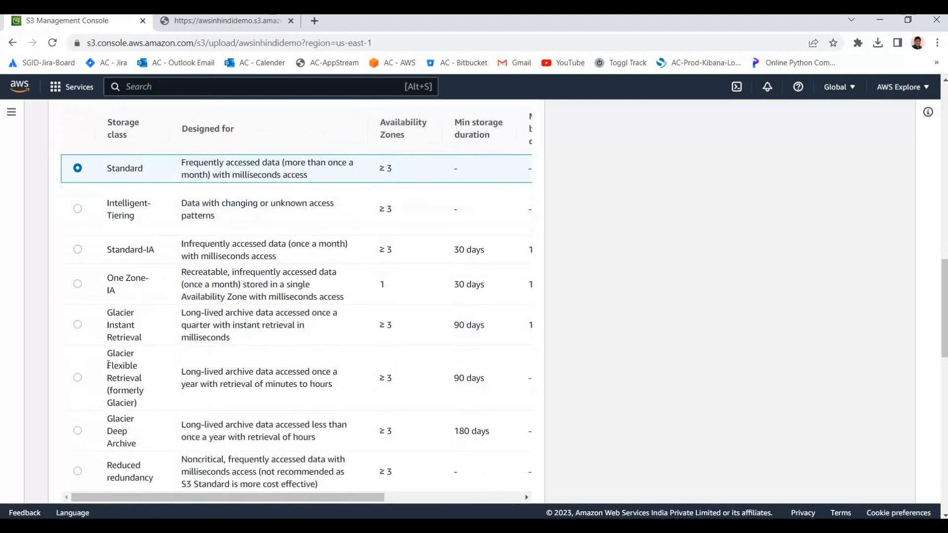
left_click_drag(108, 351, 143, 381)
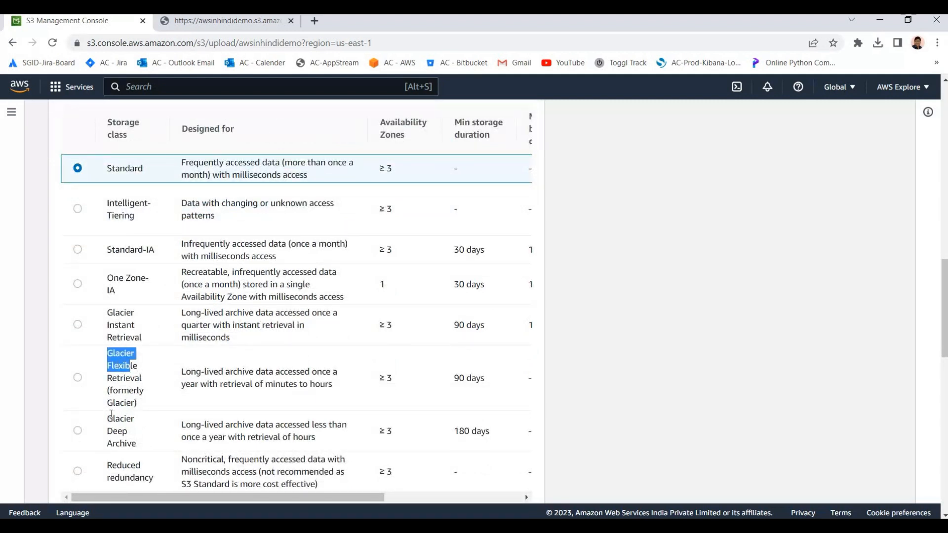
left_click_drag(107, 414, 146, 449)
left_click(136, 425)
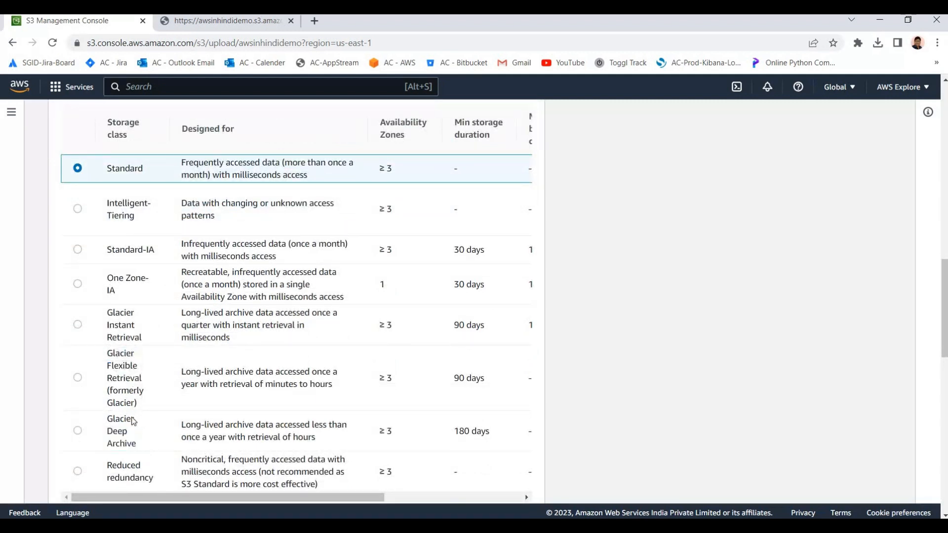
- Compare the storage classes by intended use, availability zones and minimum storage duration
scroll(104, 276, "down", 1)
scroll(93, 232, "up", 2)
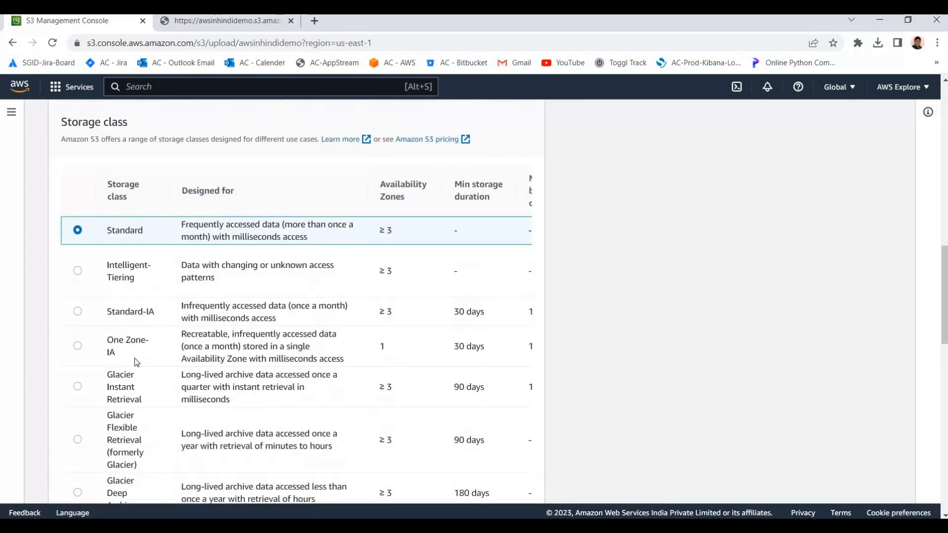
scroll(214, 395, "down", 2)
scroll(117, 220, "up", 2)
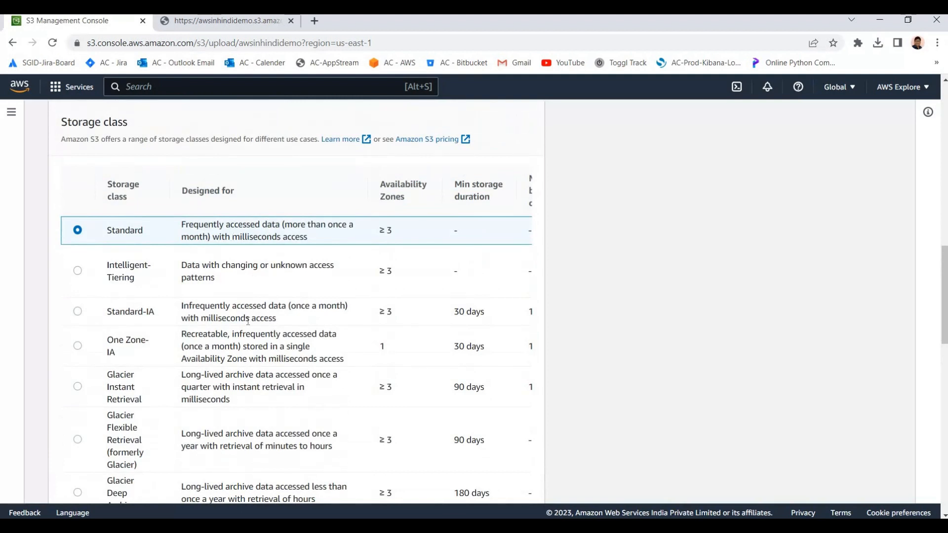
scroll(153, 239, "down", 1)
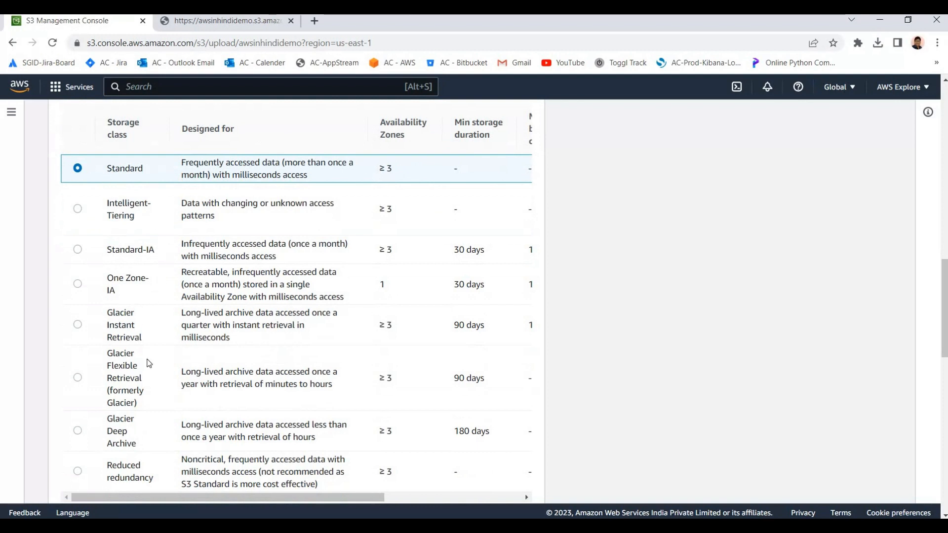
scroll(152, 390, "down", 1)
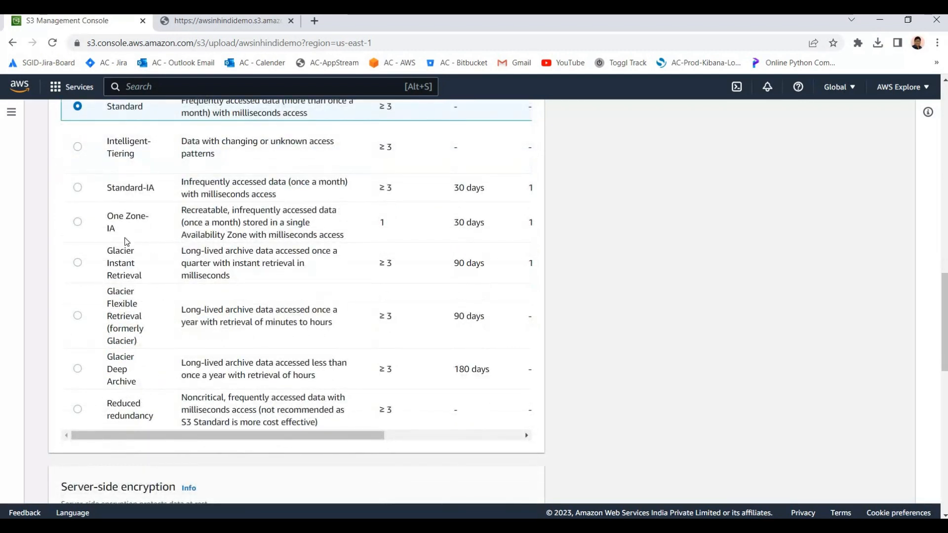
scroll(135, 353, "up", 2)
scroll(136, 364, "down", 6)
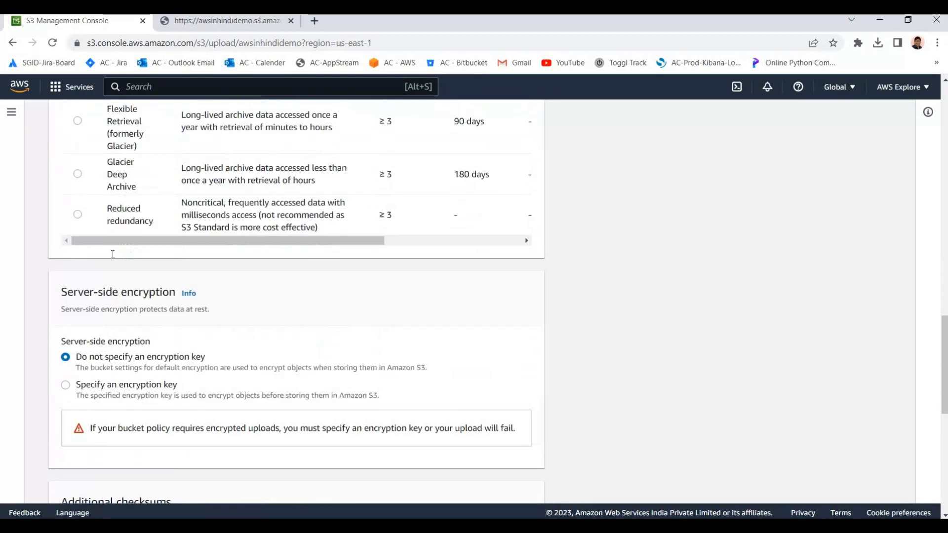
scroll(146, 347, "up", 5)
scroll(146, 347, "up", 1)
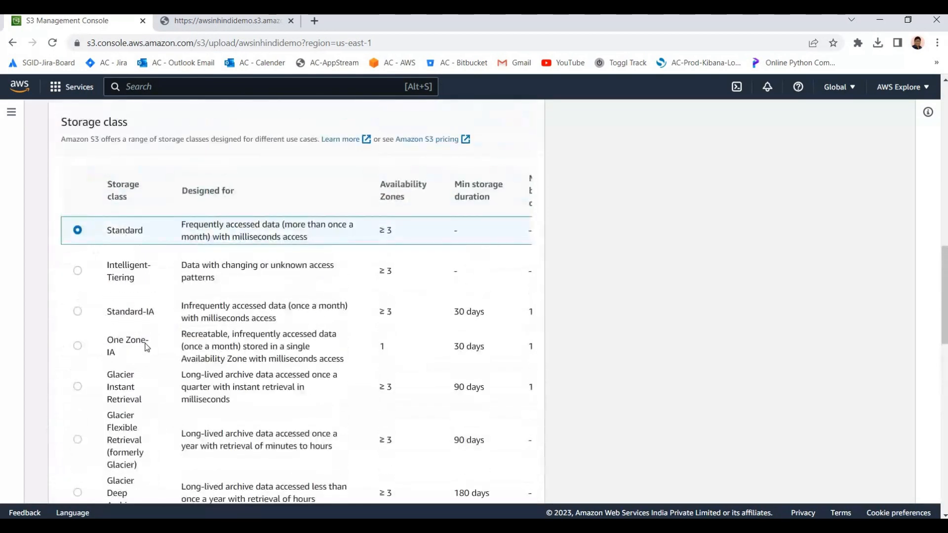
- Look over the upload's server-side encryption, additional checksums, tags and metadata settings
scroll(144, 347, "down", 8)
scroll(54, 265, "down", 3)
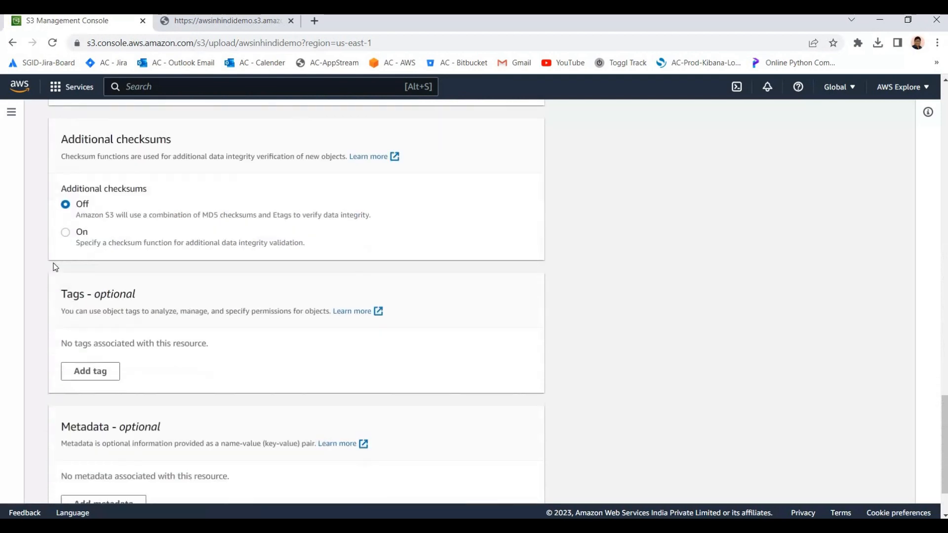
scroll(58, 265, "up", 6)
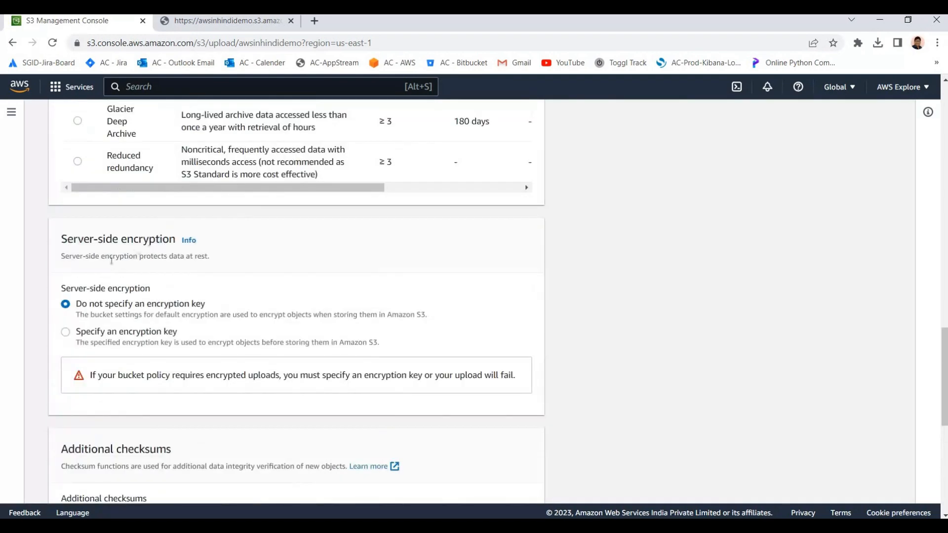
- Check the remaining upload settings down to metadata, then return to the awsinhindidemo bucket without uploading anything
scroll(162, 274, "down", 3)
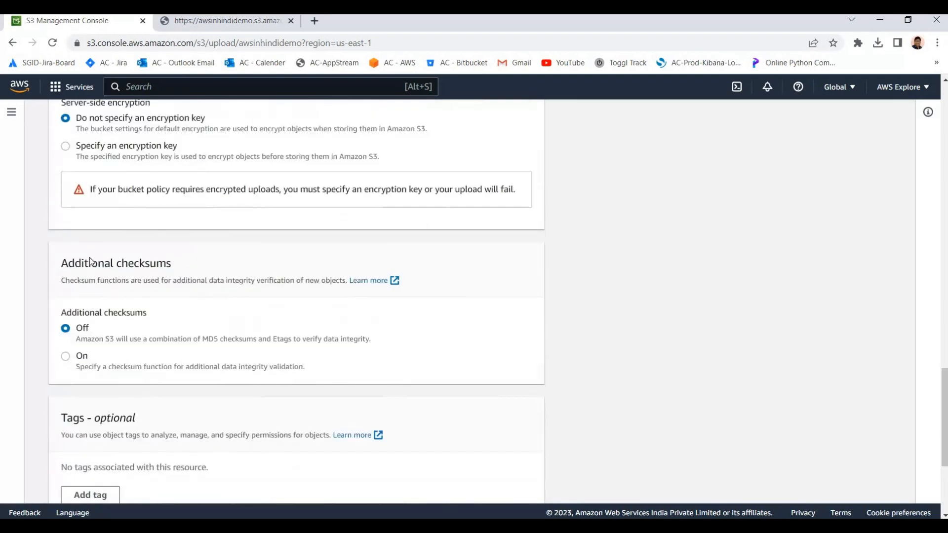
scroll(89, 261, "down", 4)
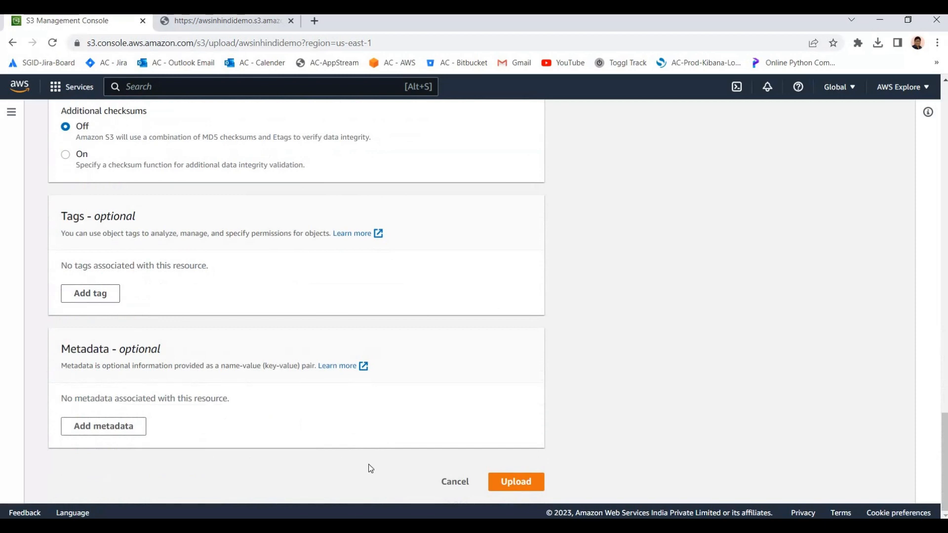
scroll(368, 464, "up", 15)
scroll(245, 223, "up", 5)
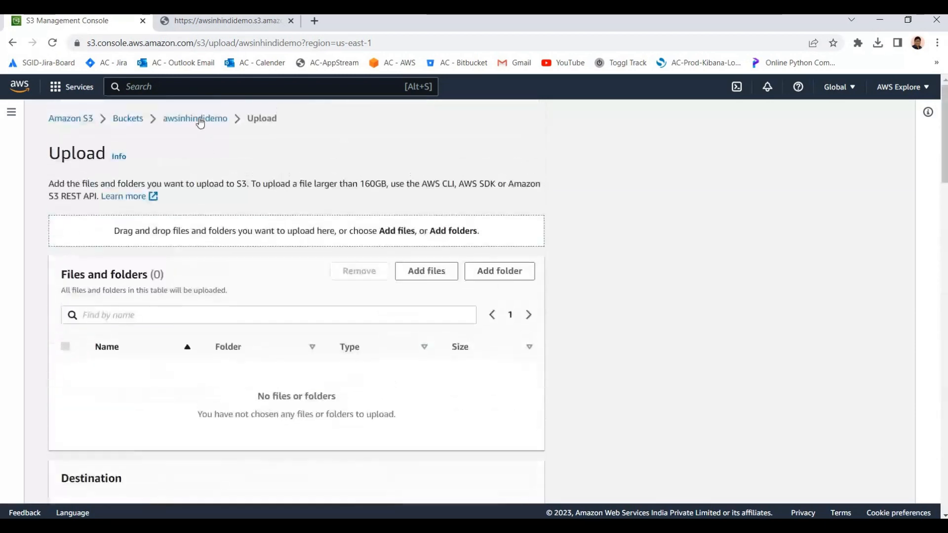
left_click(205, 118)
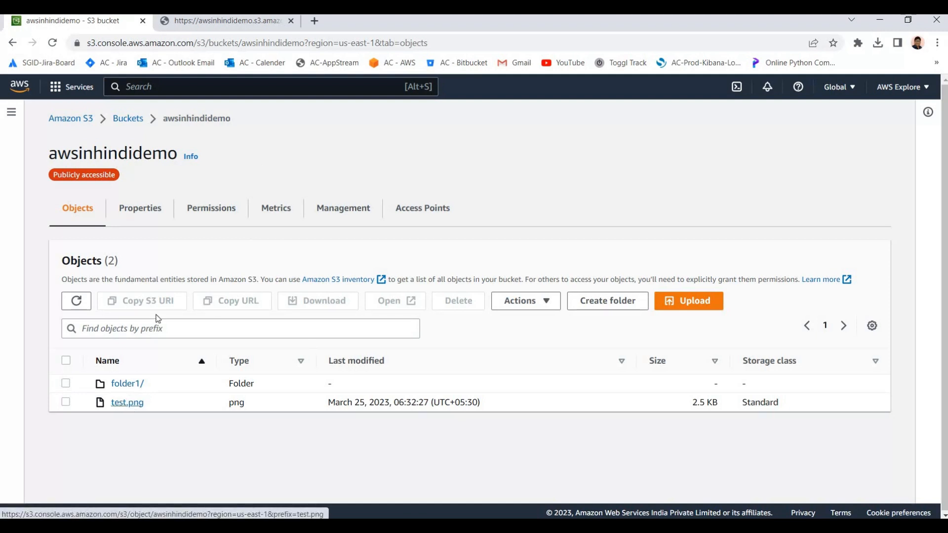
- Reload the public URL of test.png in its browser tab and return to the S3 console
left_click(274, 22)
left_click(276, 45)
key("Return")
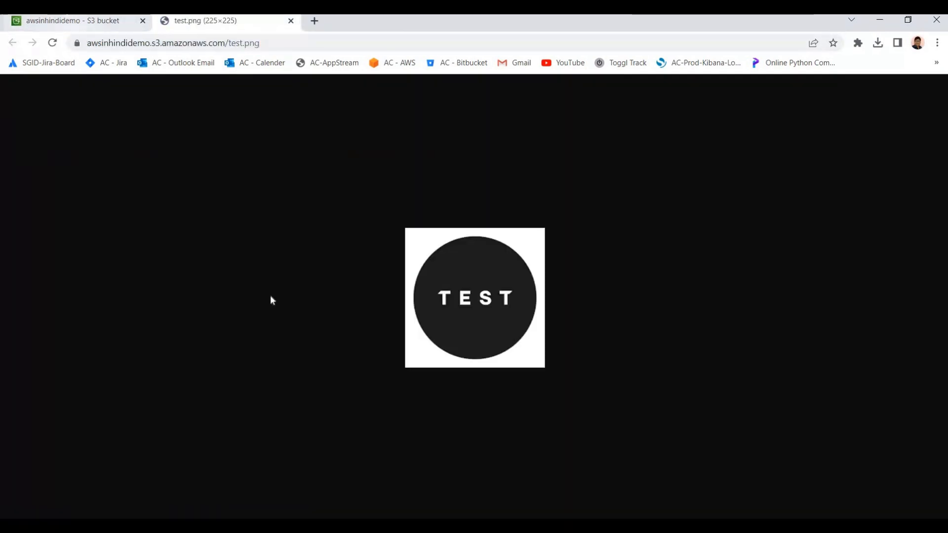
key("ctrl+Tab")
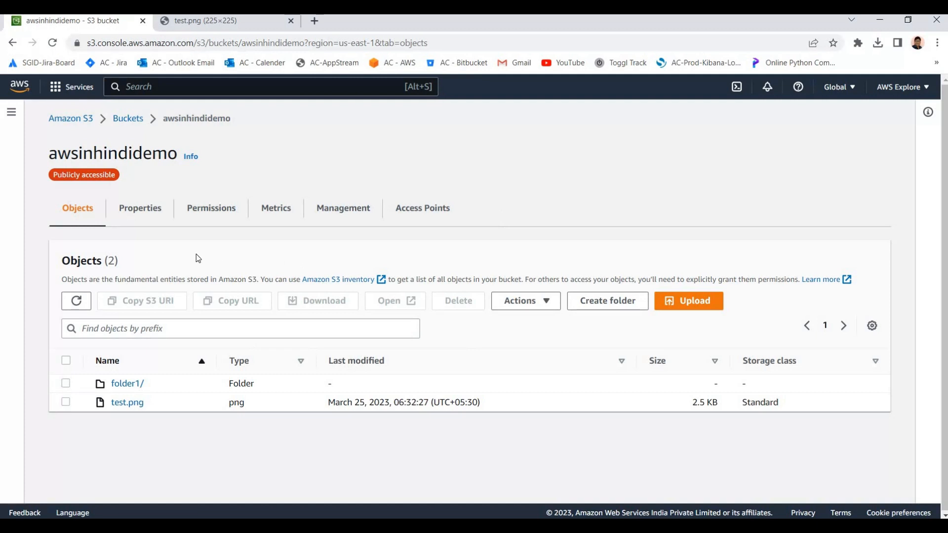
- Open the properties of awsinhindidemo and read the region and ARN in the bucket overview
left_click(140, 208)
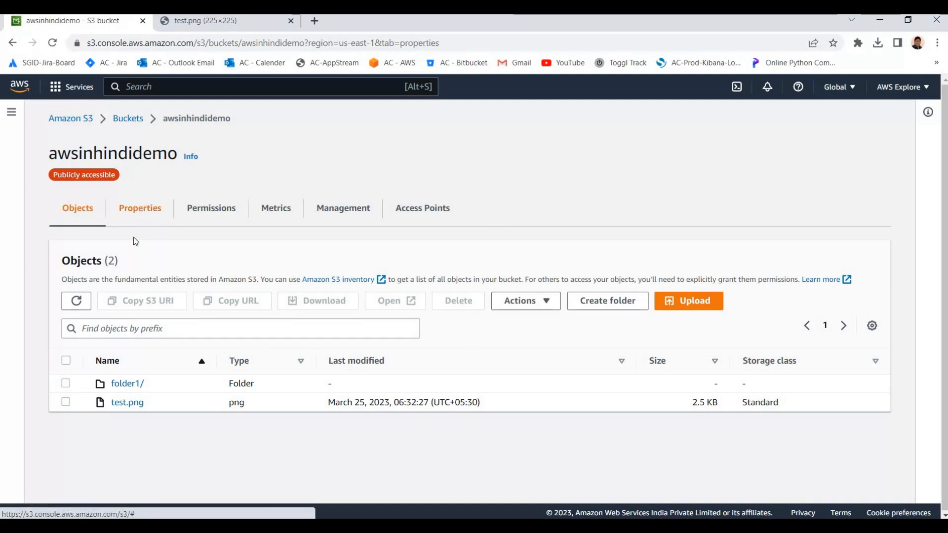
scroll(110, 232, "down", 3)
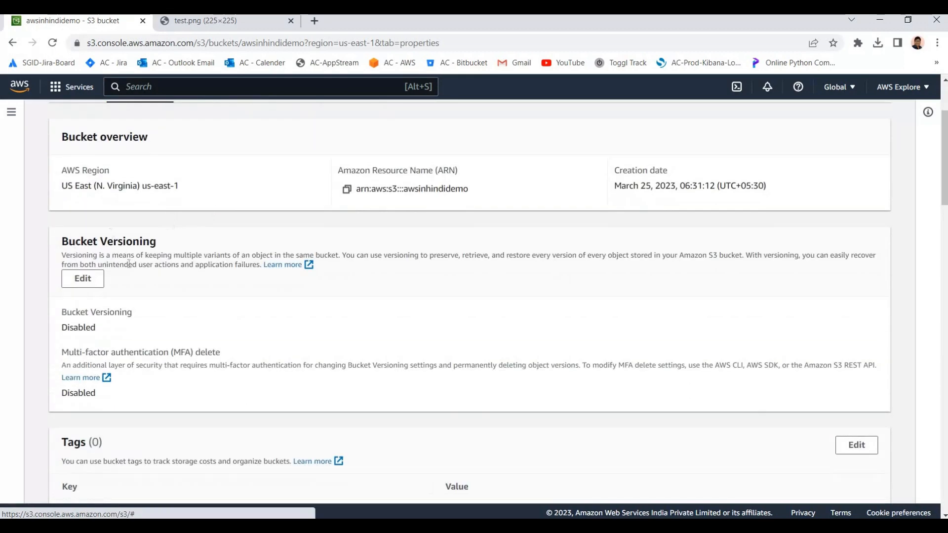
scroll(111, 232, "up", 3)
double_click(79, 261)
left_click_drag(383, 291, 566, 317)
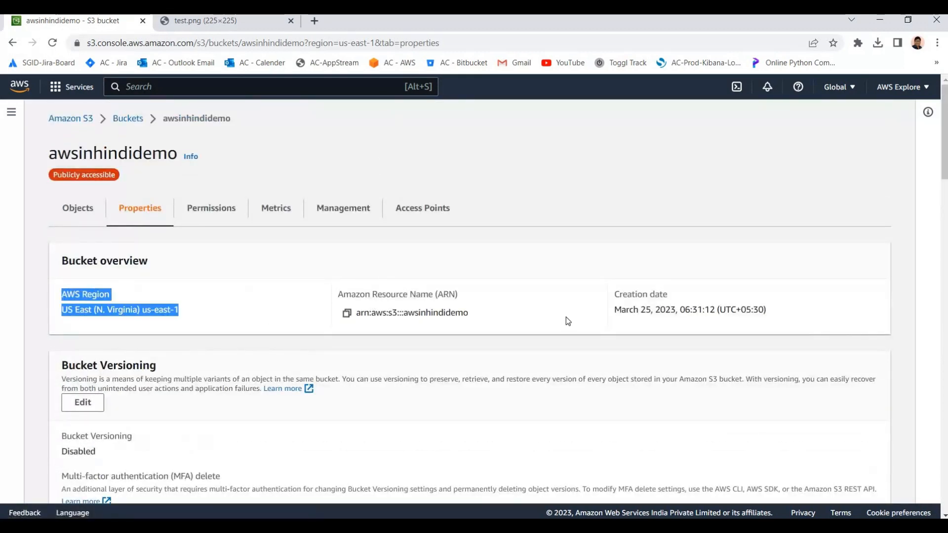
left_click(457, 339)
- Look through the bucket's versioning, tags, default encryption and Intelligent-Tiering Archive configurations
scroll(87, 322, "down", 1)
scroll(87, 322, "down", 4)
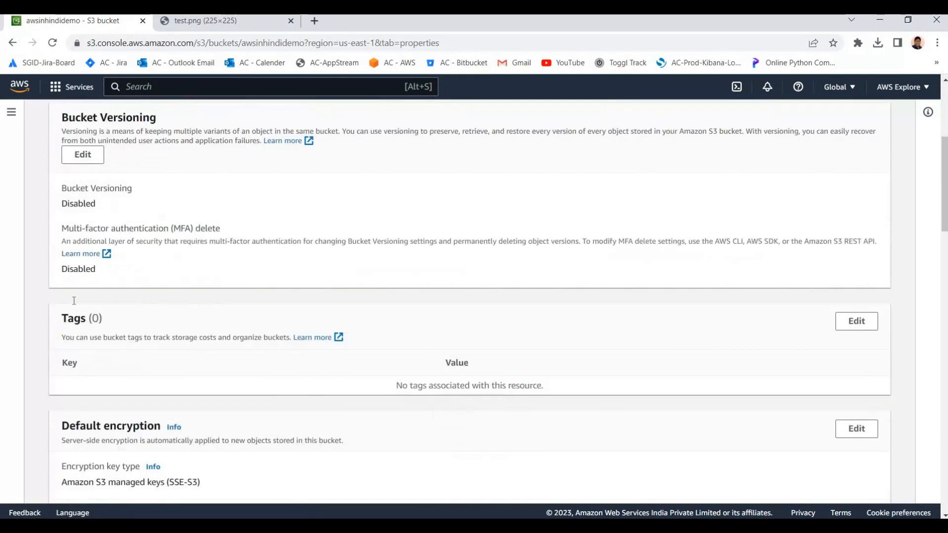
scroll(180, 285, "down", 4)
scroll(77, 235, "down", 5)
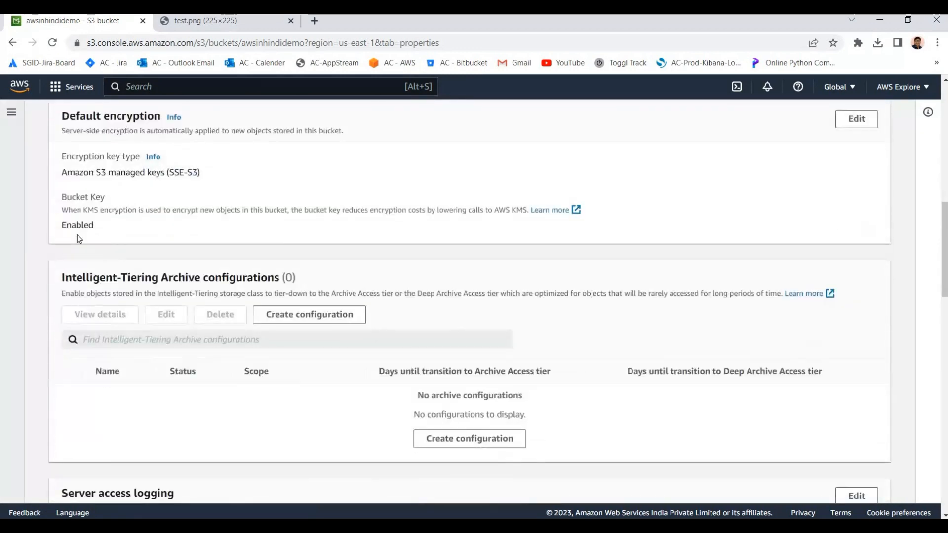
scroll(325, 206, "up", 2)
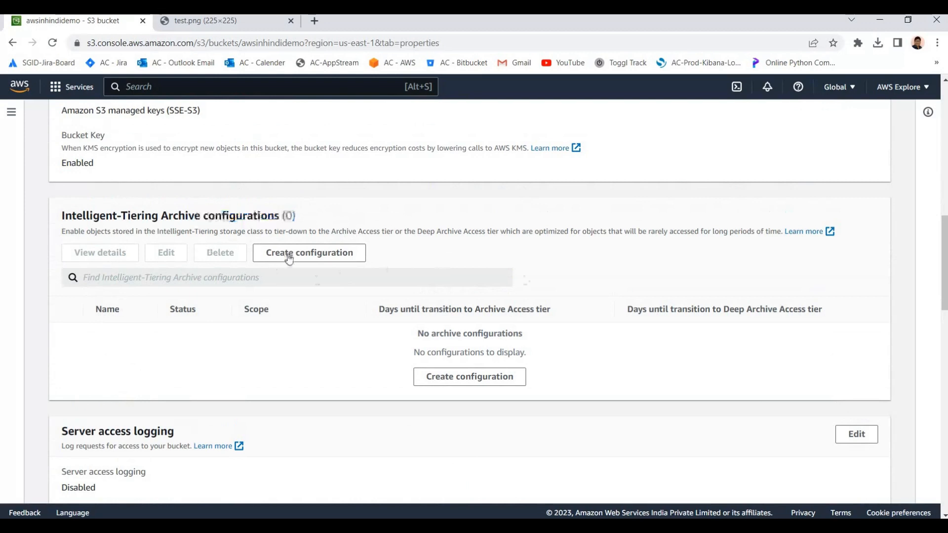
scroll(151, 253, "down", 3)
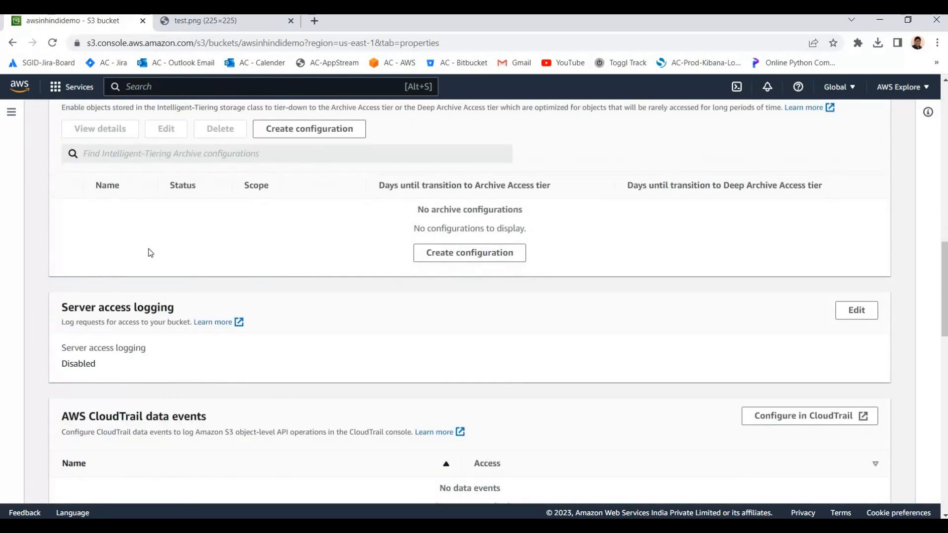
scroll(151, 252, "up", 3)
scroll(148, 227, "down", 2)
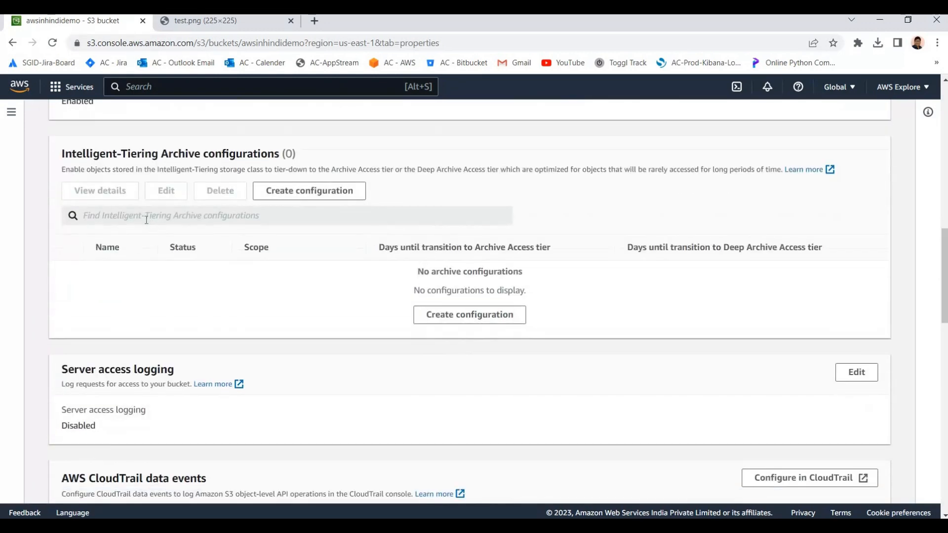
- Read the bucket's Server access logging setting
scroll(146, 220, "down", 3)
left_click_drag(61, 184, 174, 184)
left_click(113, 255)
left_click_drag(61, 223, 97, 241)
left_click(141, 234)
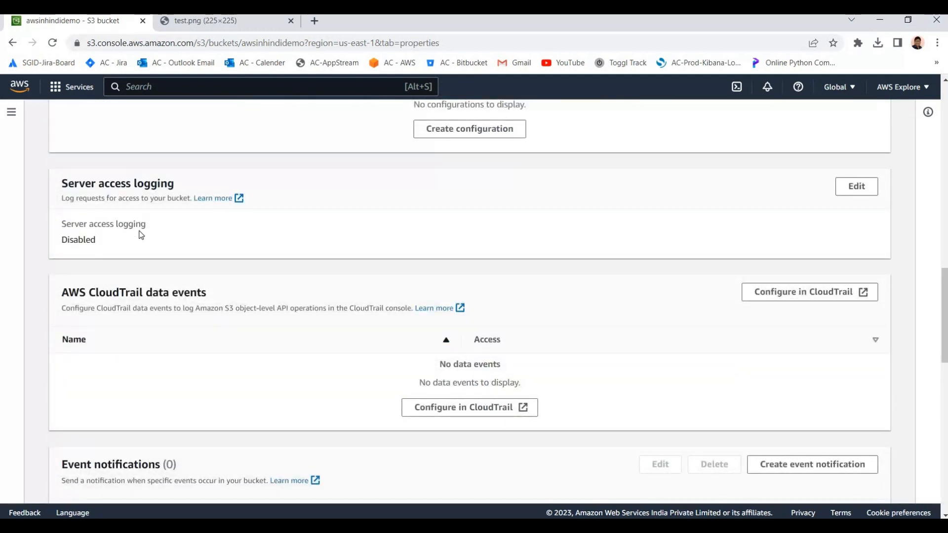
left_click_drag(61, 184, 173, 185)
left_click(301, 280)
- Examine the AWS CloudTrail data events section of the bucket's properties
scroll(62, 171, "down", 2)
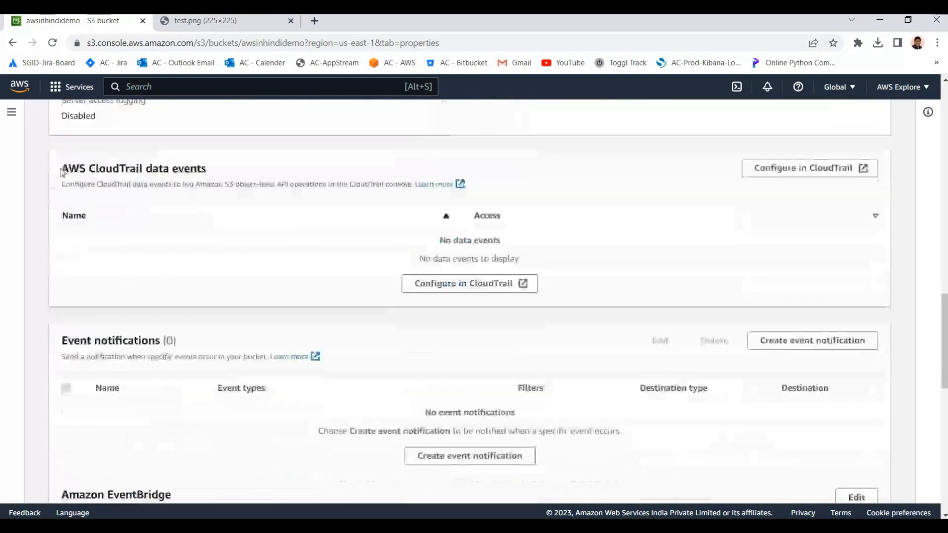
left_click_drag(173, 197, 670, 244)
left_click(567, 230)
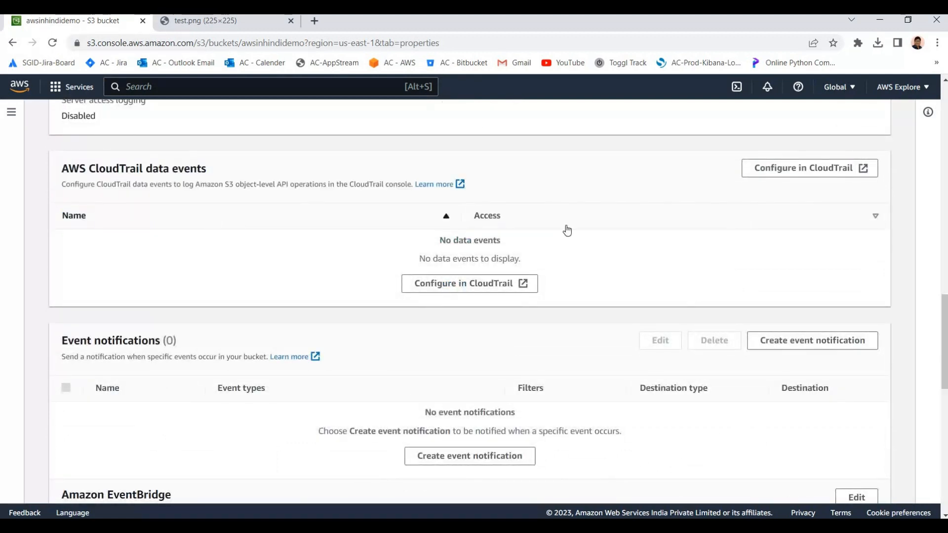
left_click_drag(88, 168, 198, 169)
left_click(624, 259)
- Open the event notification form, select the Put event, review the destination types and leave without saving
scroll(61, 165, "down", 3)
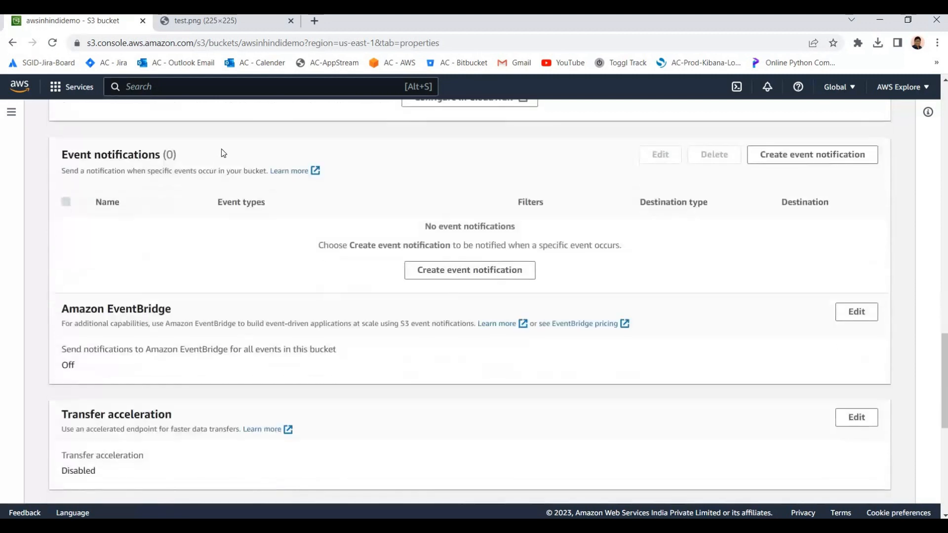
left_click_drag(61, 155, 142, 155)
left_click(712, 201)
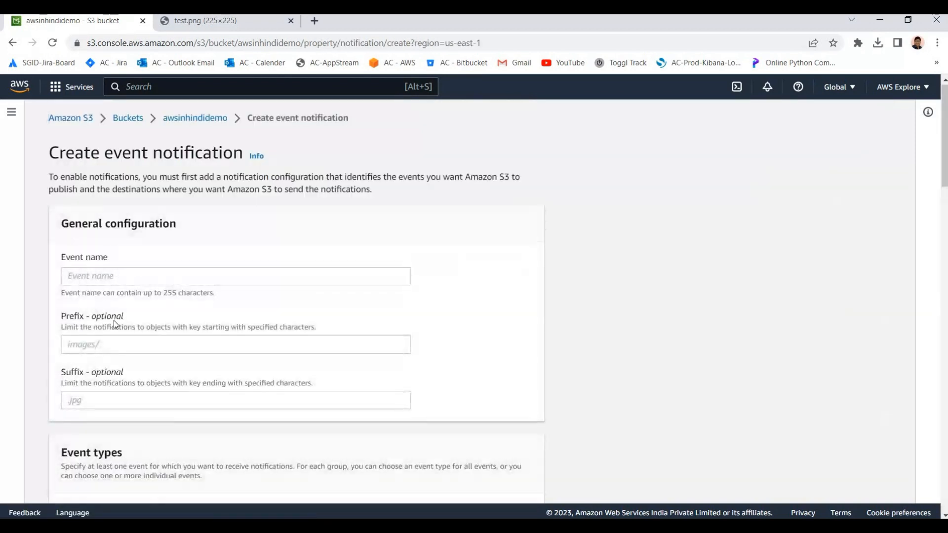
scroll(229, 342, "down", 5)
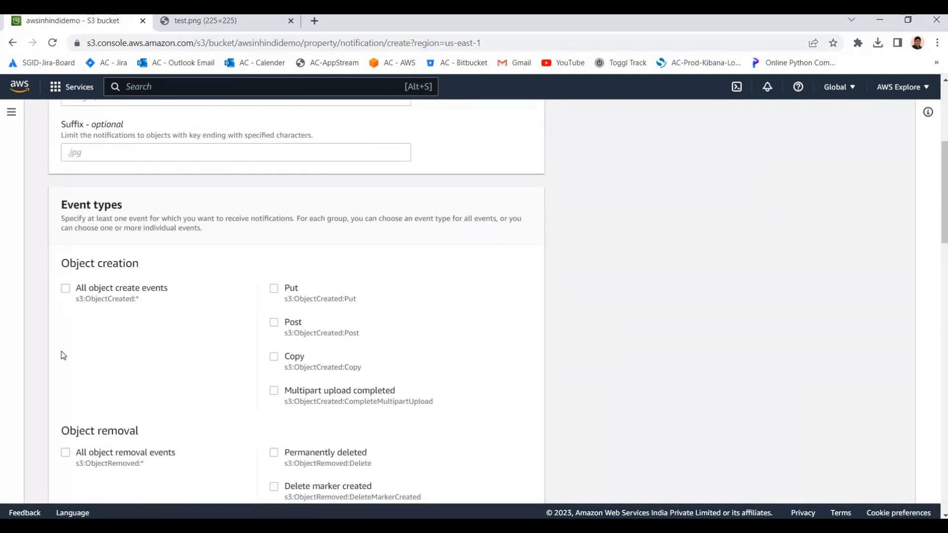
scroll(62, 302, "down", 1)
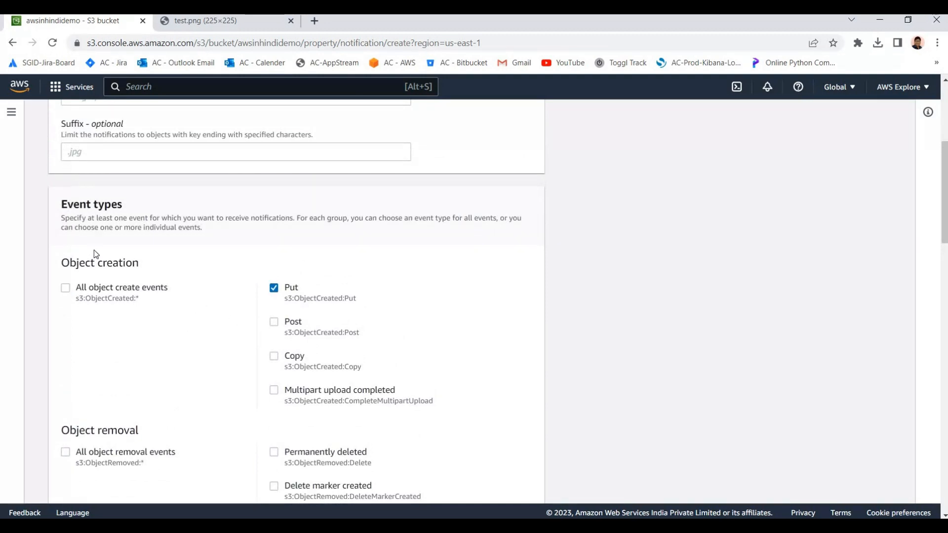
scroll(94, 250, "down", 2)
scroll(117, 317, "down", 15)
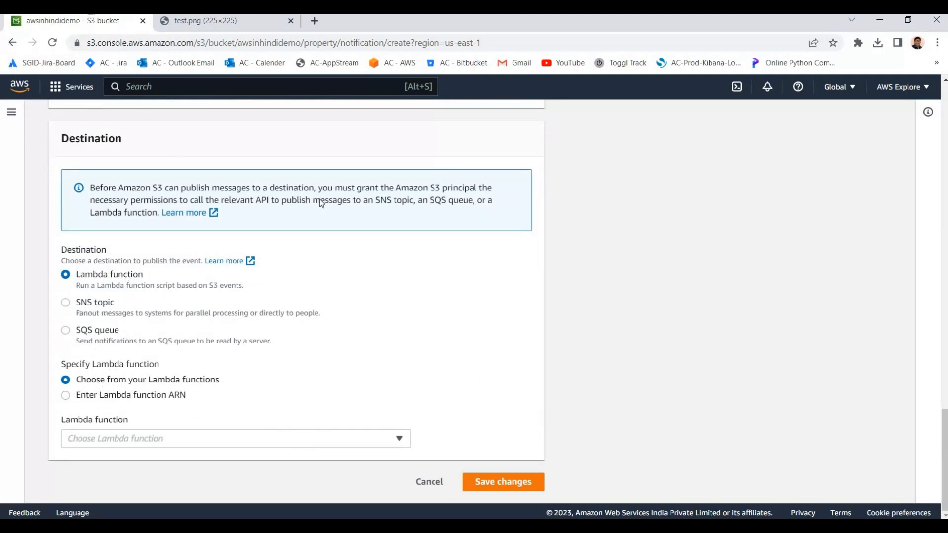
left_click(12, 43)
- Skim the bucket's properties again, from static website hosting up to versioning and back down to transfer acceleration
scroll(429, 359, "up", 1)
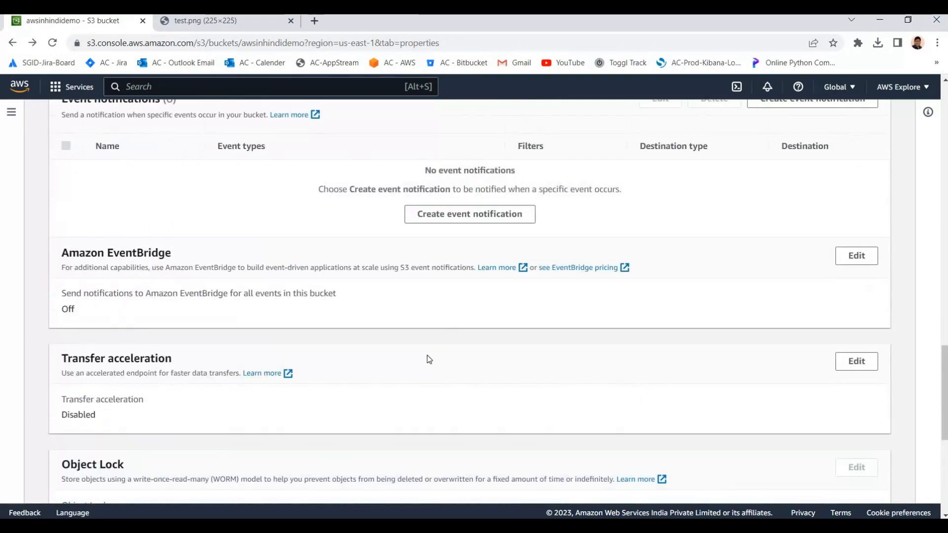
scroll(429, 359, "down", 6)
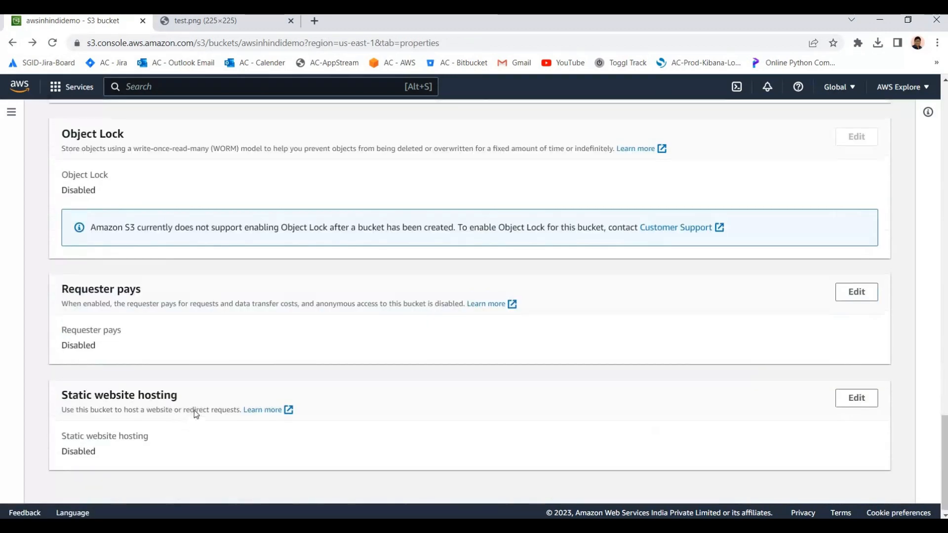
scroll(196, 414, "up", 15)
scroll(197, 399, "up", 2)
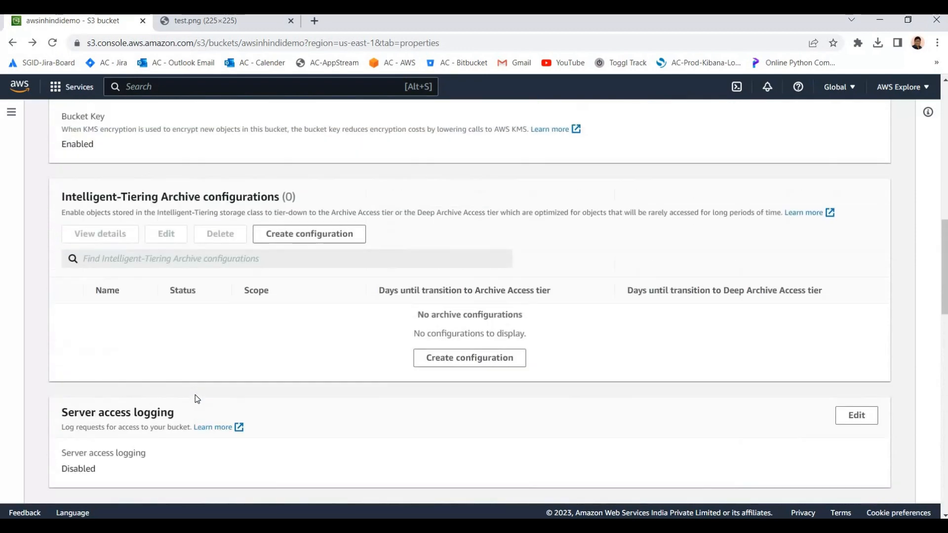
scroll(197, 398, "up", 13)
scroll(217, 396, "down", 5)
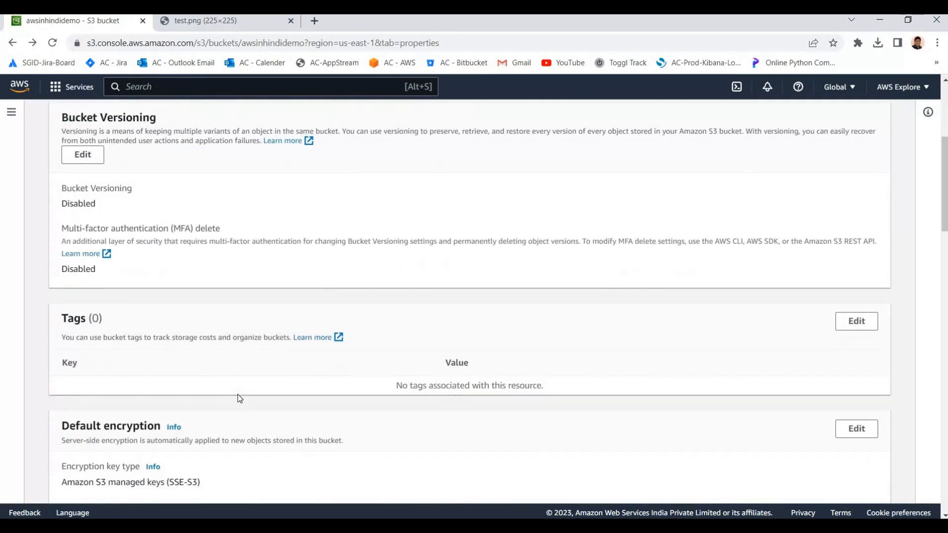
scroll(238, 395, "down", 14)
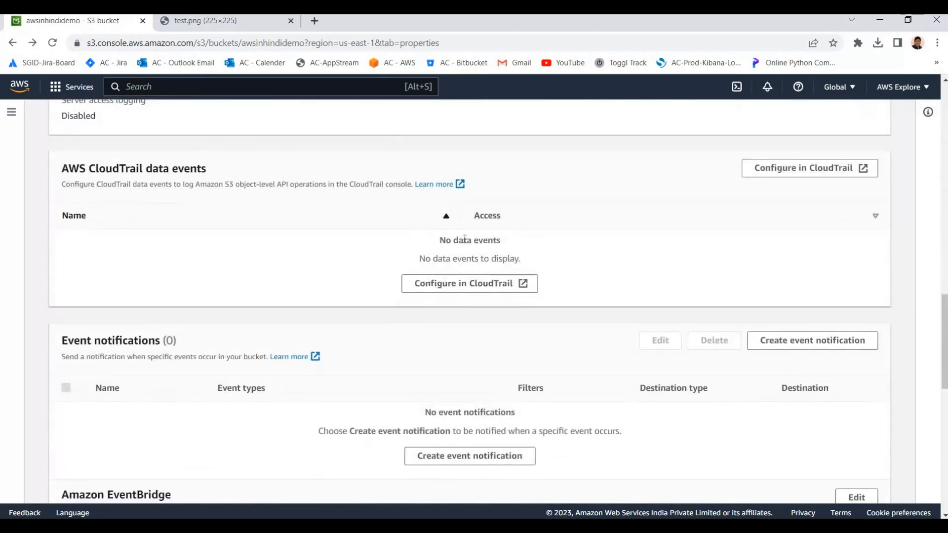
scroll(165, 230, "down", 5)
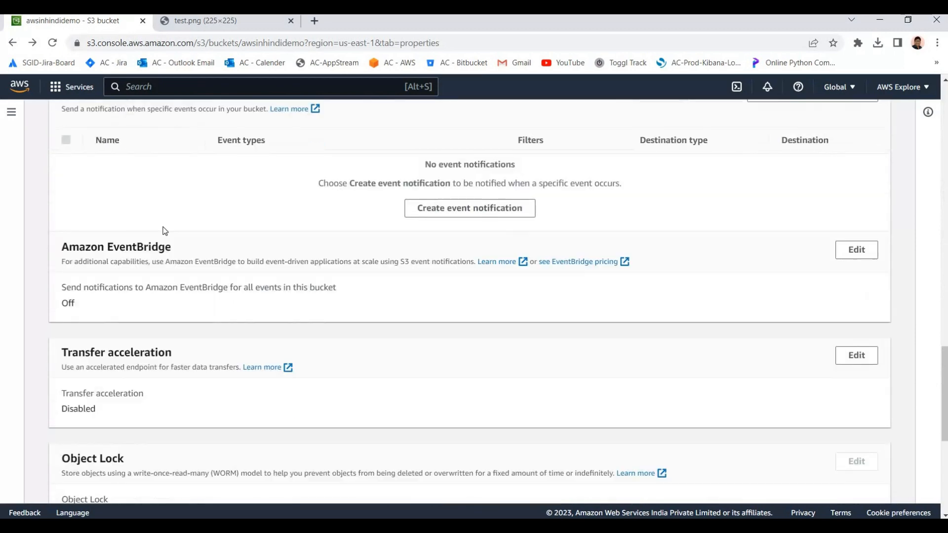
scroll(305, 329, "up", 3)
scroll(95, 262, "down", 6)
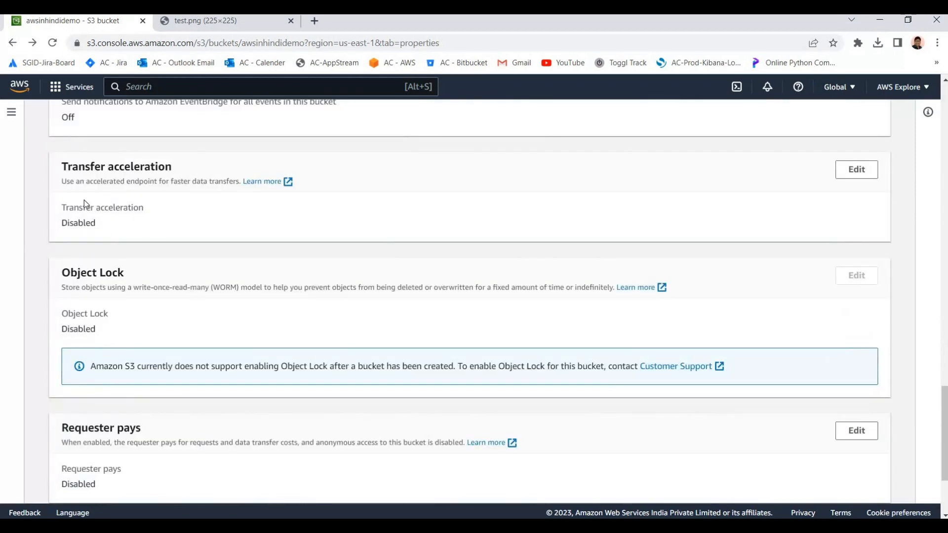
- Read the bucket's Transfer acceleration setting and continue to Object Lock and Requester pays
scroll(153, 221, "down", 1)
scroll(153, 221, "up", 1)
left_click_drag(59, 166, 874, 253)
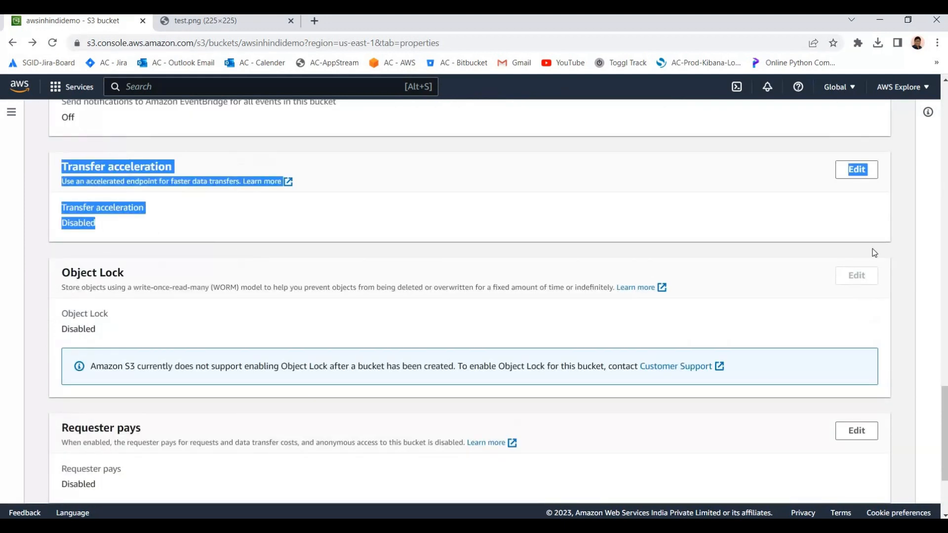
left_click(802, 225)
scroll(251, 362, "down", 3)
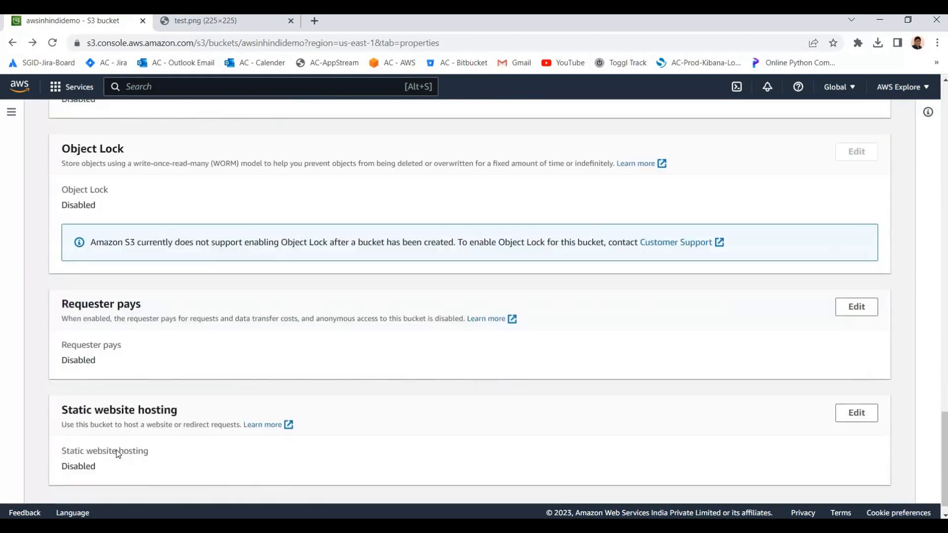
- Examine the bucket's Static website hosting setting, then return to the bucket's object list
scroll(106, 369, "up", 4)
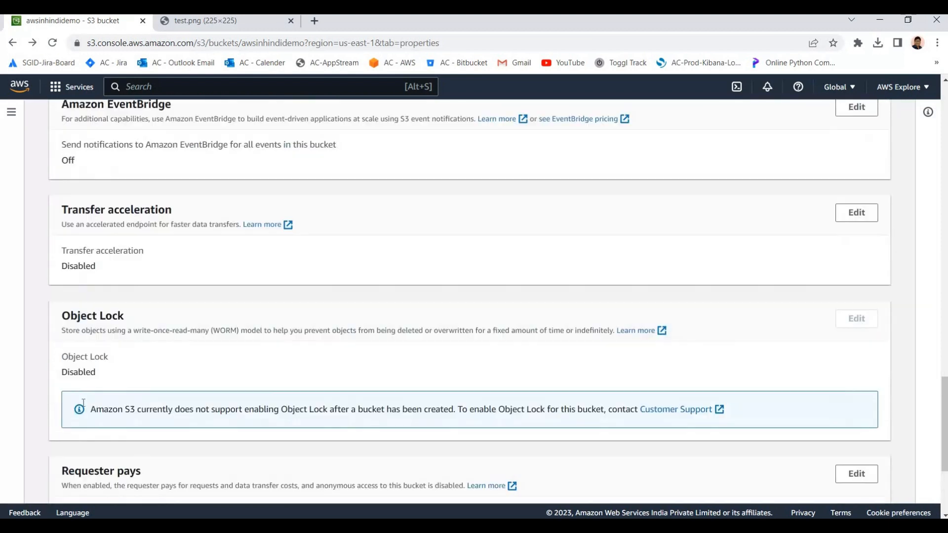
scroll(106, 369, "down", 4)
triple_click(214, 387)
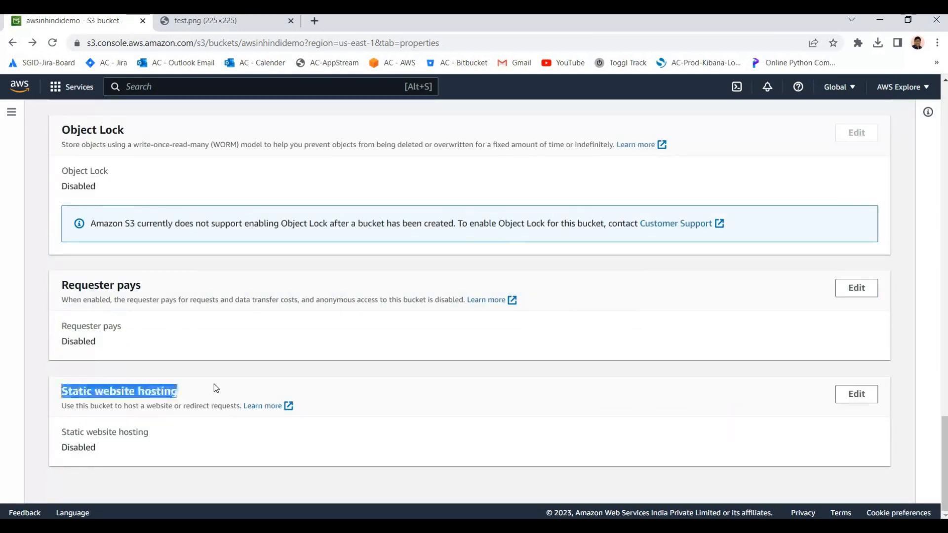
left_click(80, 423)
left_click_drag(62, 389, 143, 441)
left_click(144, 451)
left_click(142, 443)
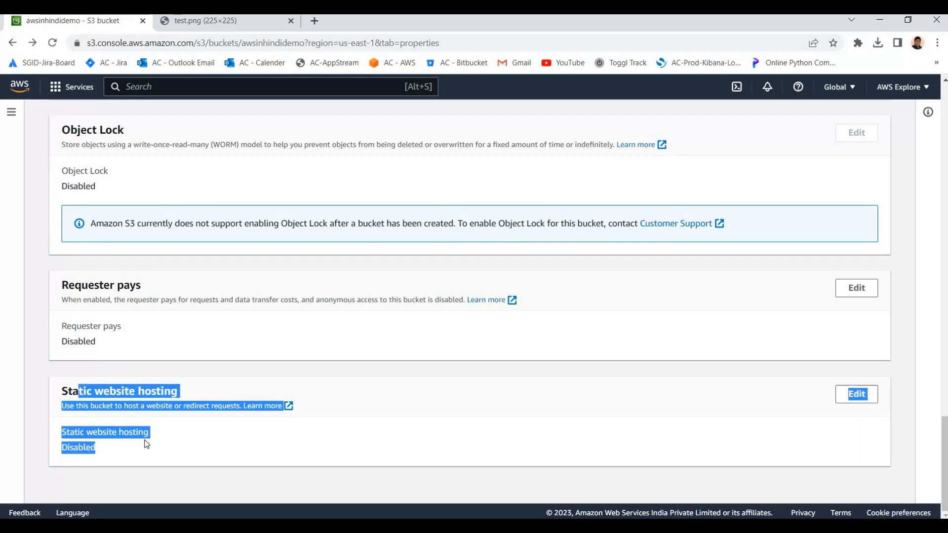
left_click(144, 441)
left_click_drag(63, 385, 177, 401)
left_click(178, 401)
left_click_drag(62, 388, 175, 406)
left_click(179, 406)
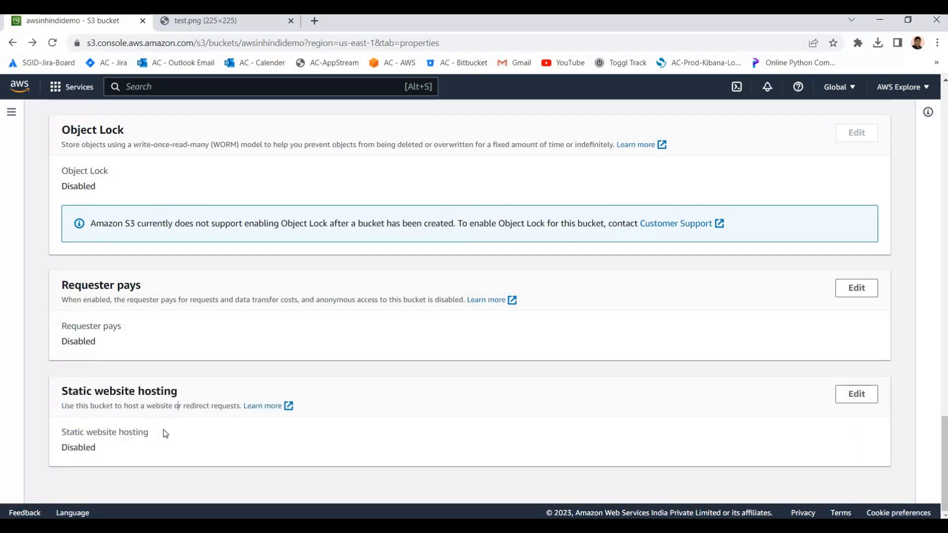
scroll(166, 434, "up", 20)
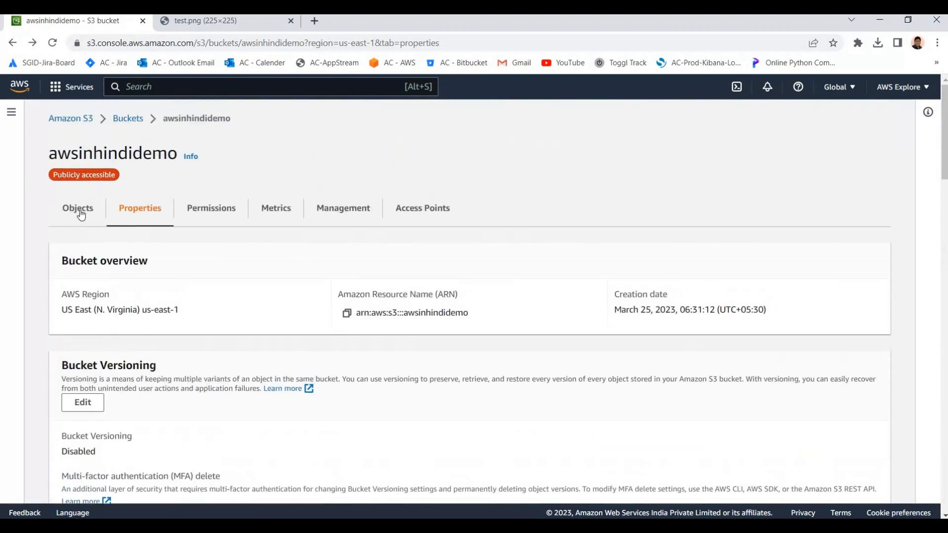
left_click(78, 209)
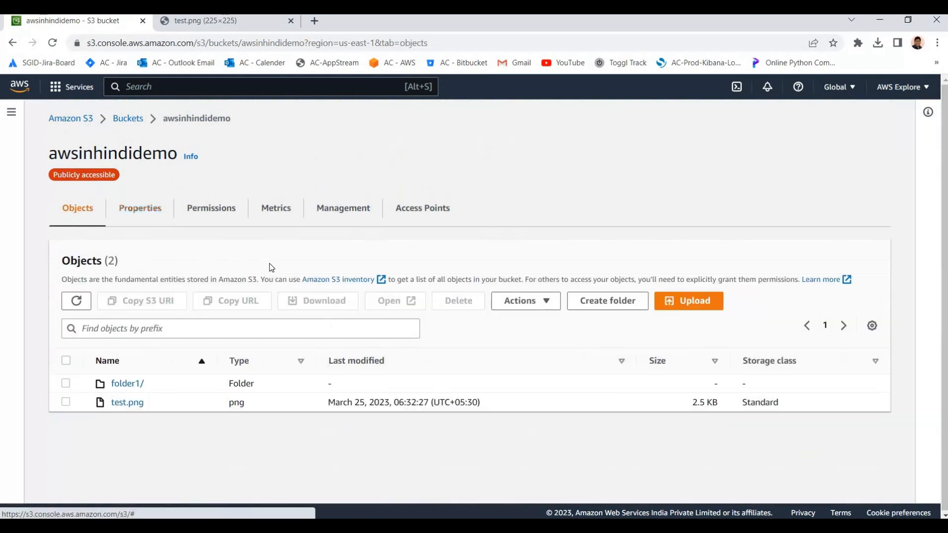